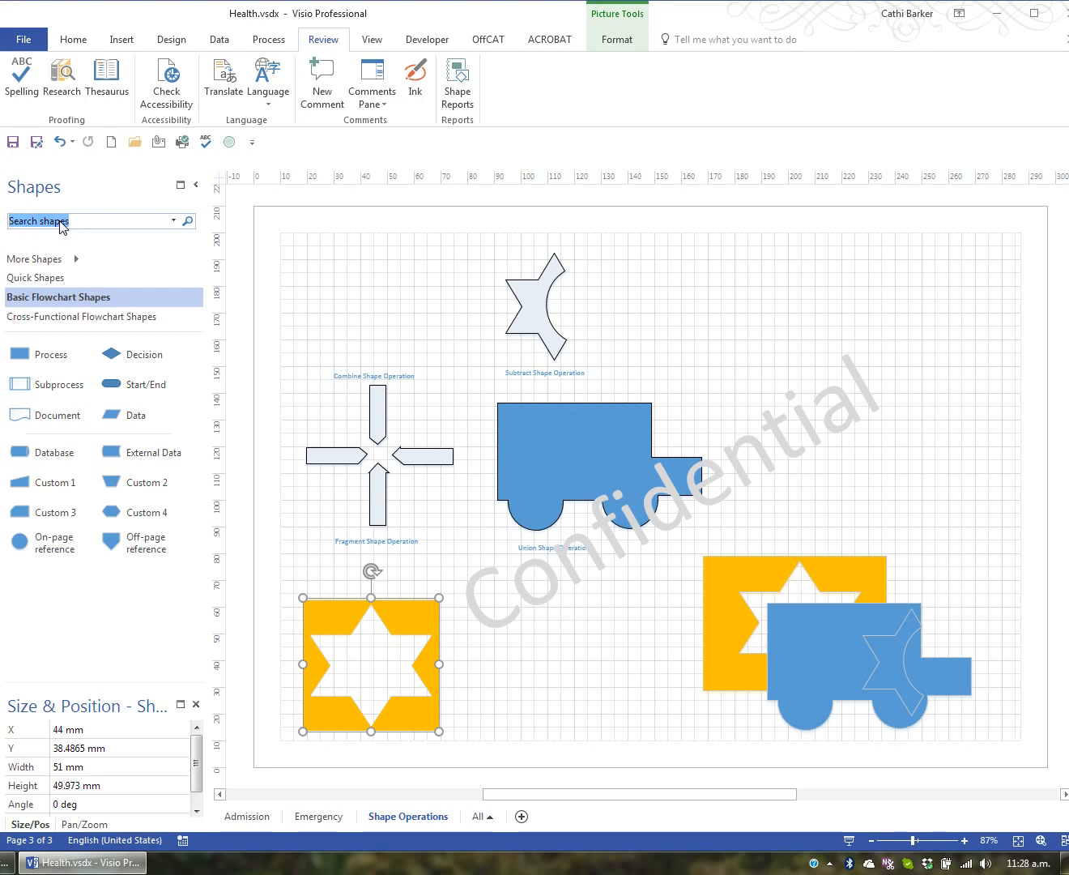
View the Basic Flowchart Shapes and Cross-Functional Flowchart Shapes stencils, ending on the Quick Shapes overview
{"action": "left_click", "coordinate": [66, 298]}
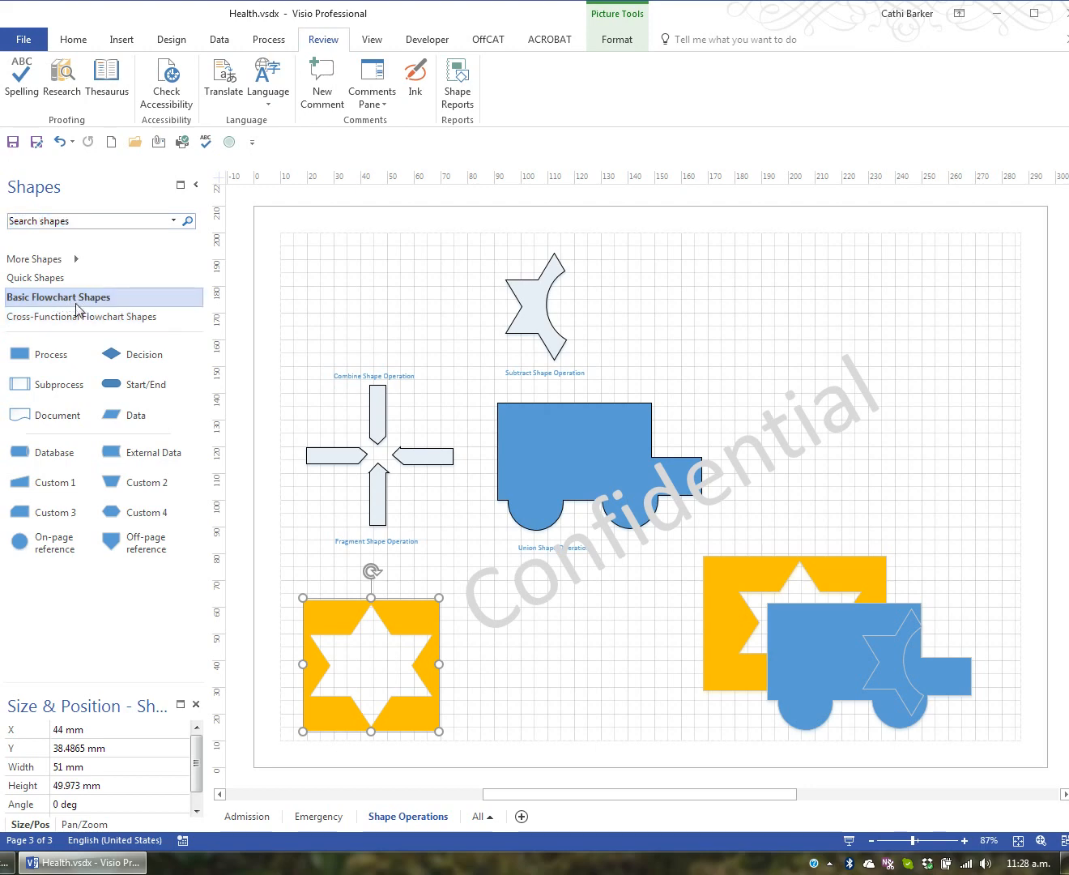
{"action": "left_click", "coordinate": [81, 317]}
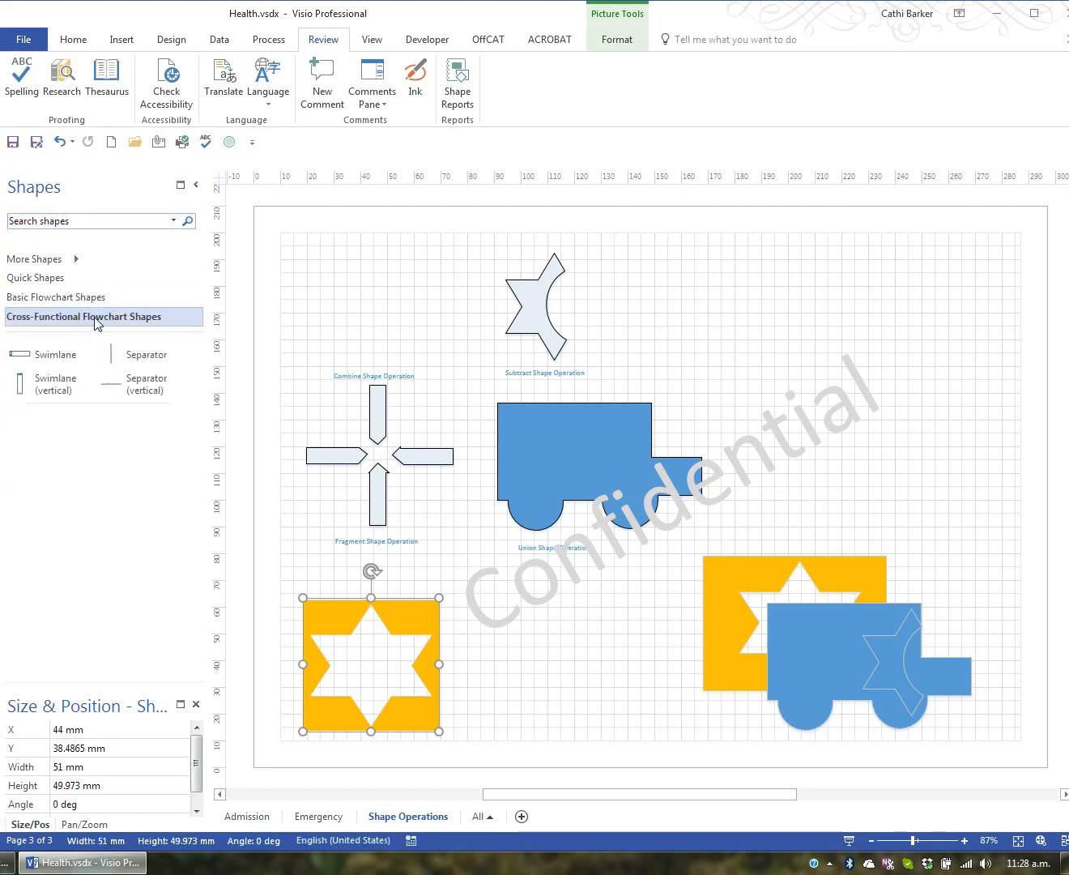
{"action": "left_click", "coordinate": [58, 281]}
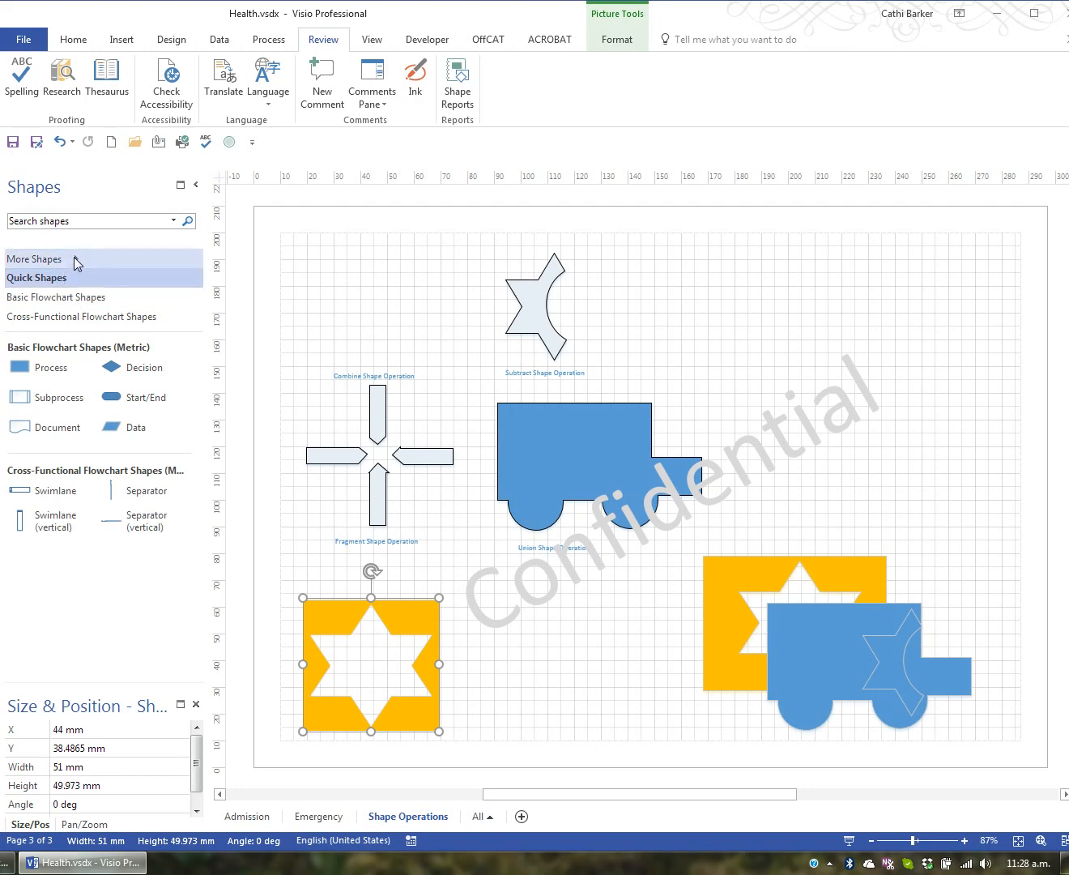
Open the Office Furniture stencil from the Building Plan group of the Maps and Floor Plans category
{"action": "left_click", "coordinate": [74, 256]}
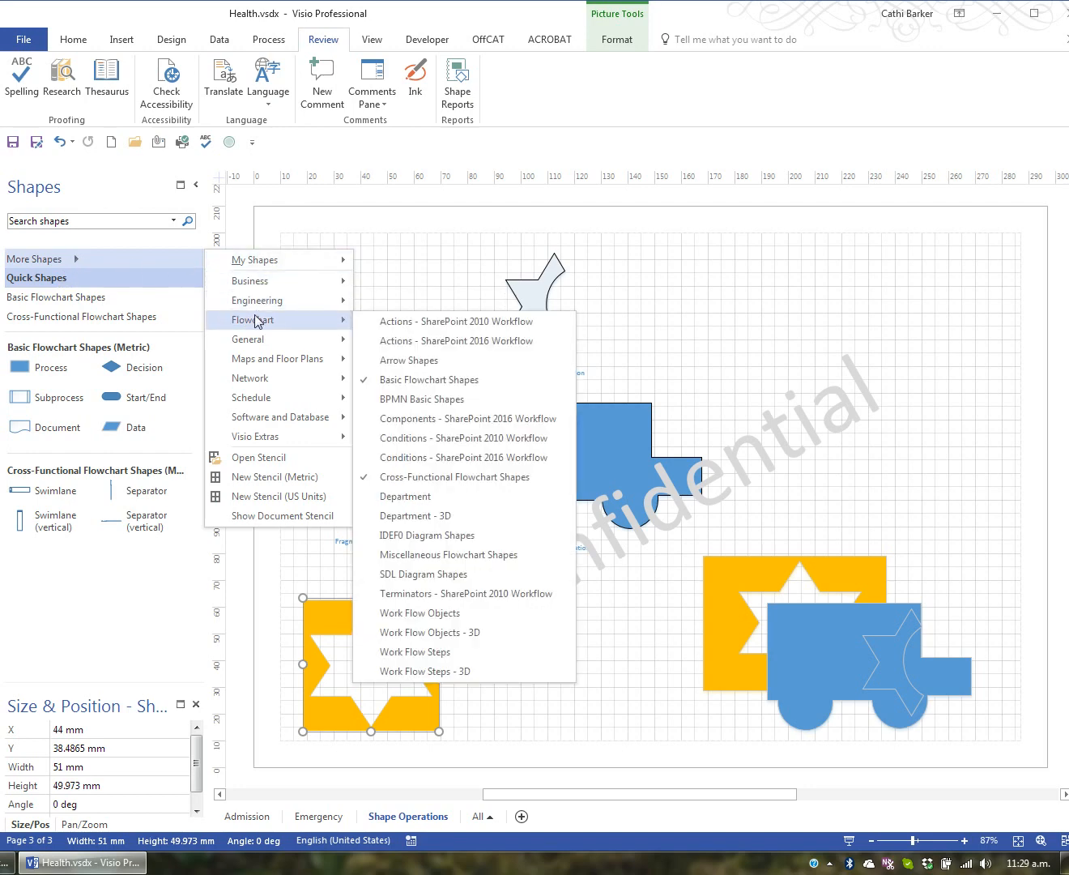
{"action": "mouse_move", "coordinate": [263, 339]}
{"action": "mouse_move", "coordinate": [266, 284]}
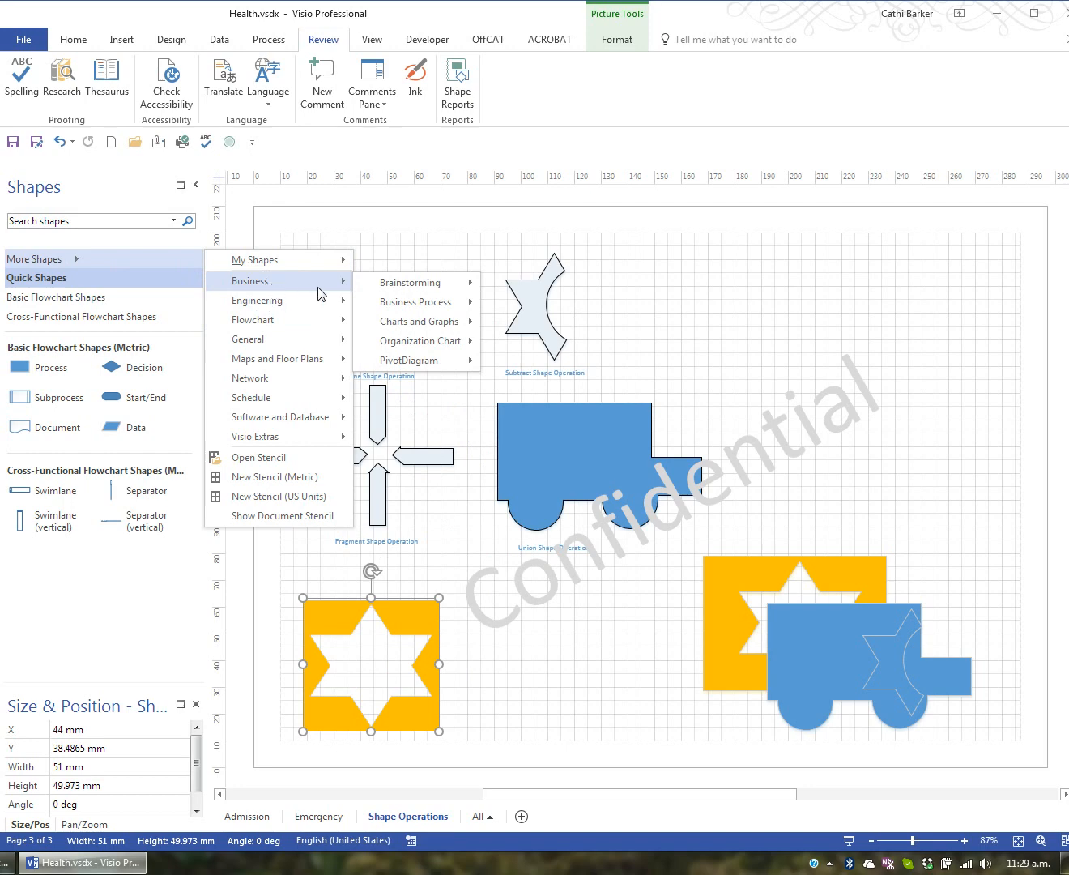
{"action": "mouse_move", "coordinate": [402, 286]}
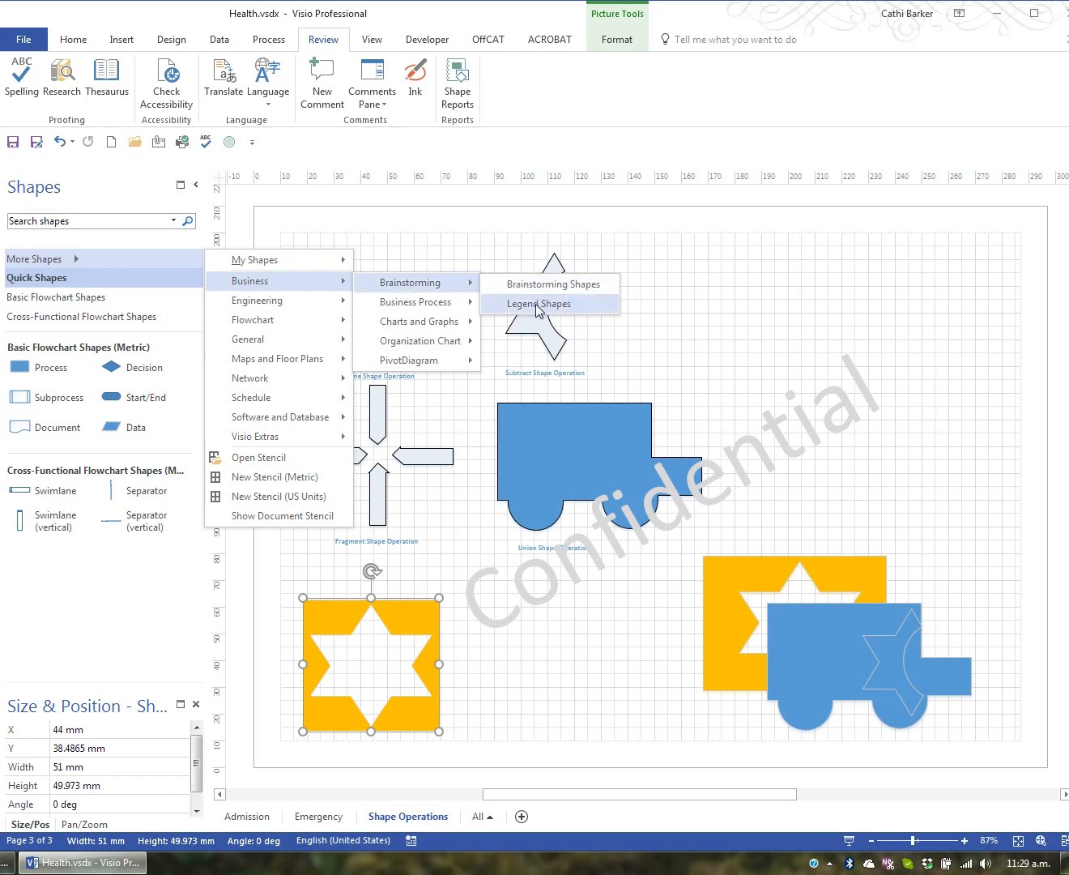
{"action": "mouse_move", "coordinate": [455, 301]}
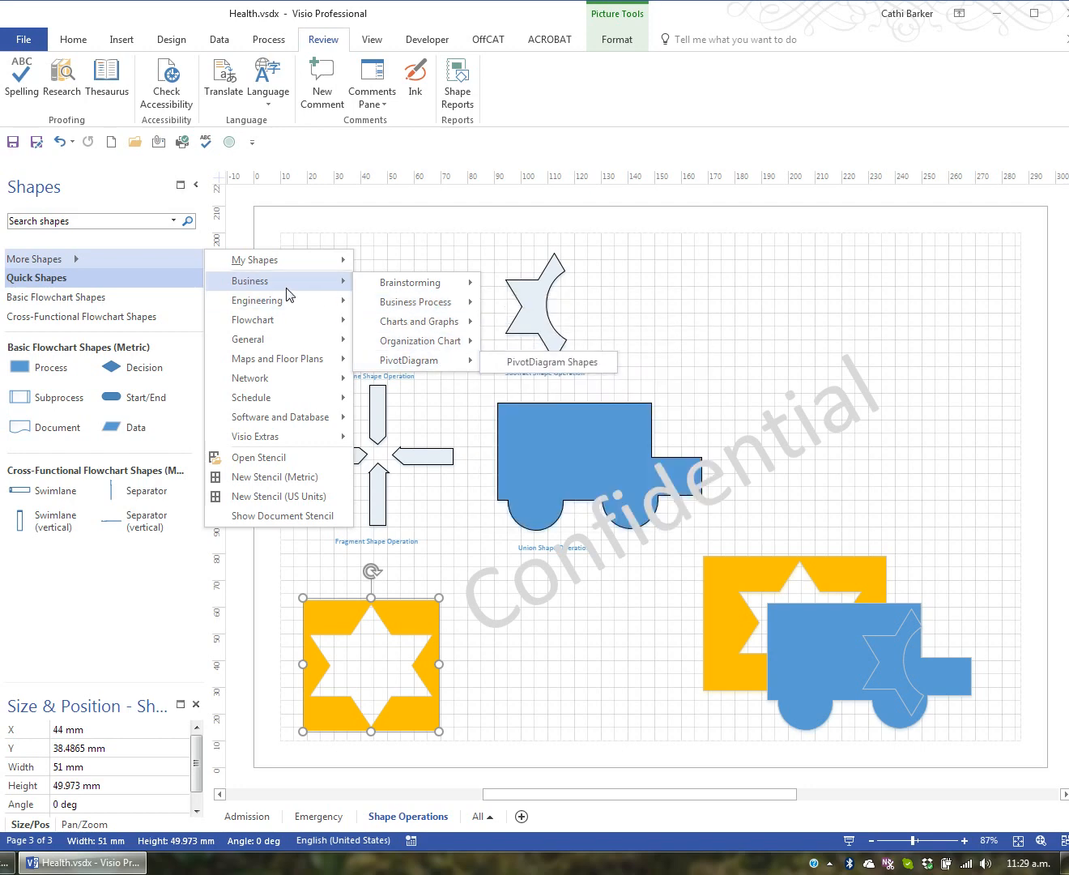
{"action": "mouse_move", "coordinate": [296, 359]}
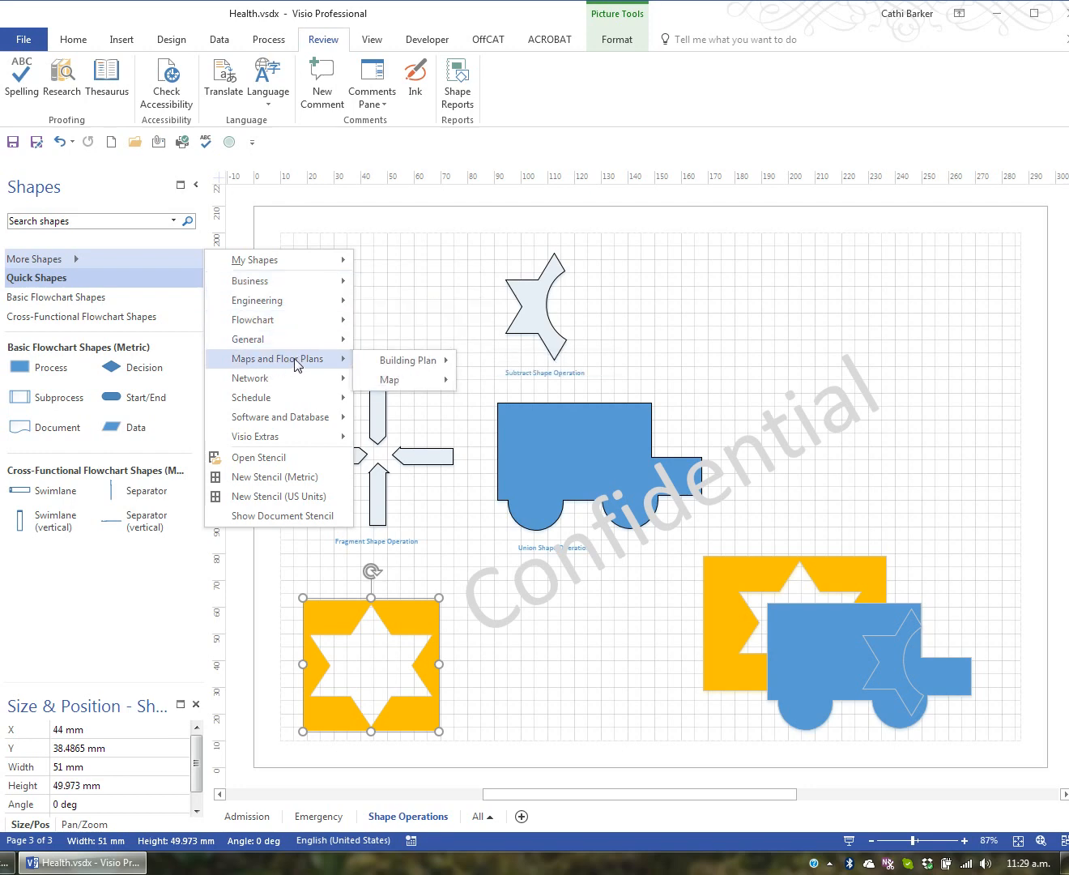
{"action": "mouse_move", "coordinate": [400, 363]}
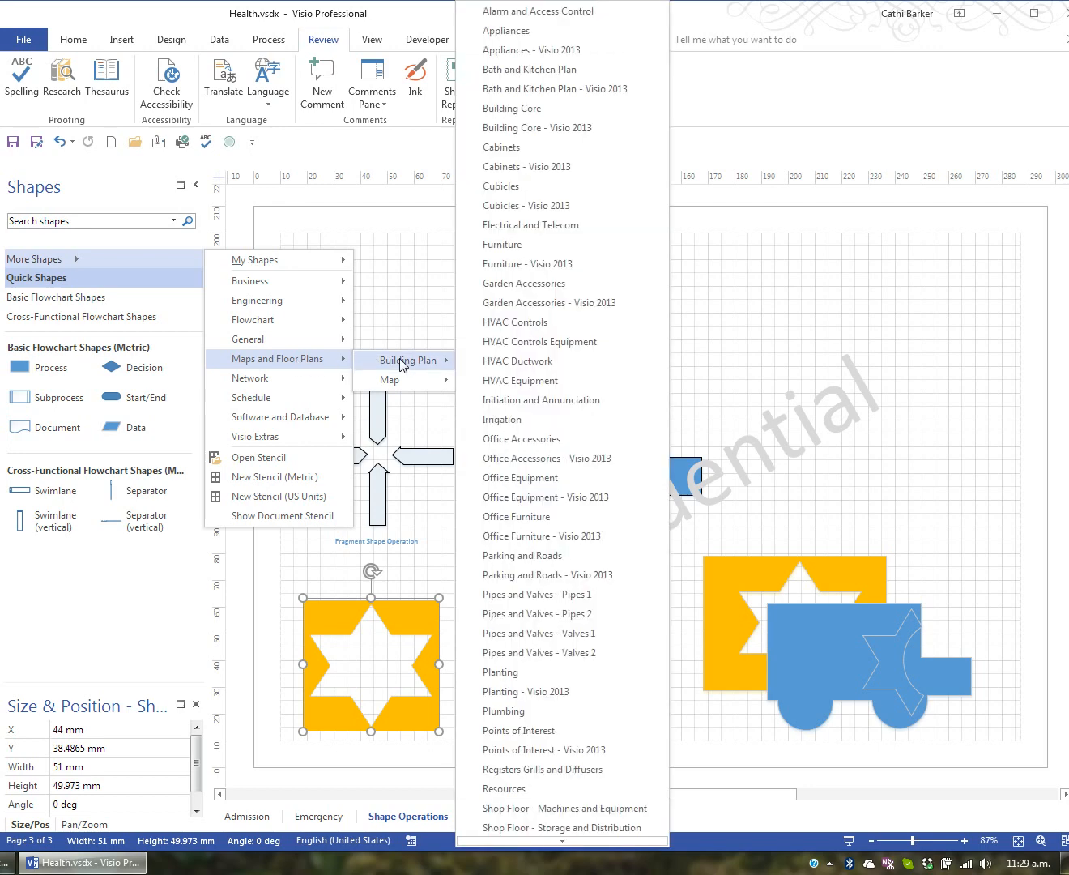
{"action": "left_click", "coordinate": [559, 519]}
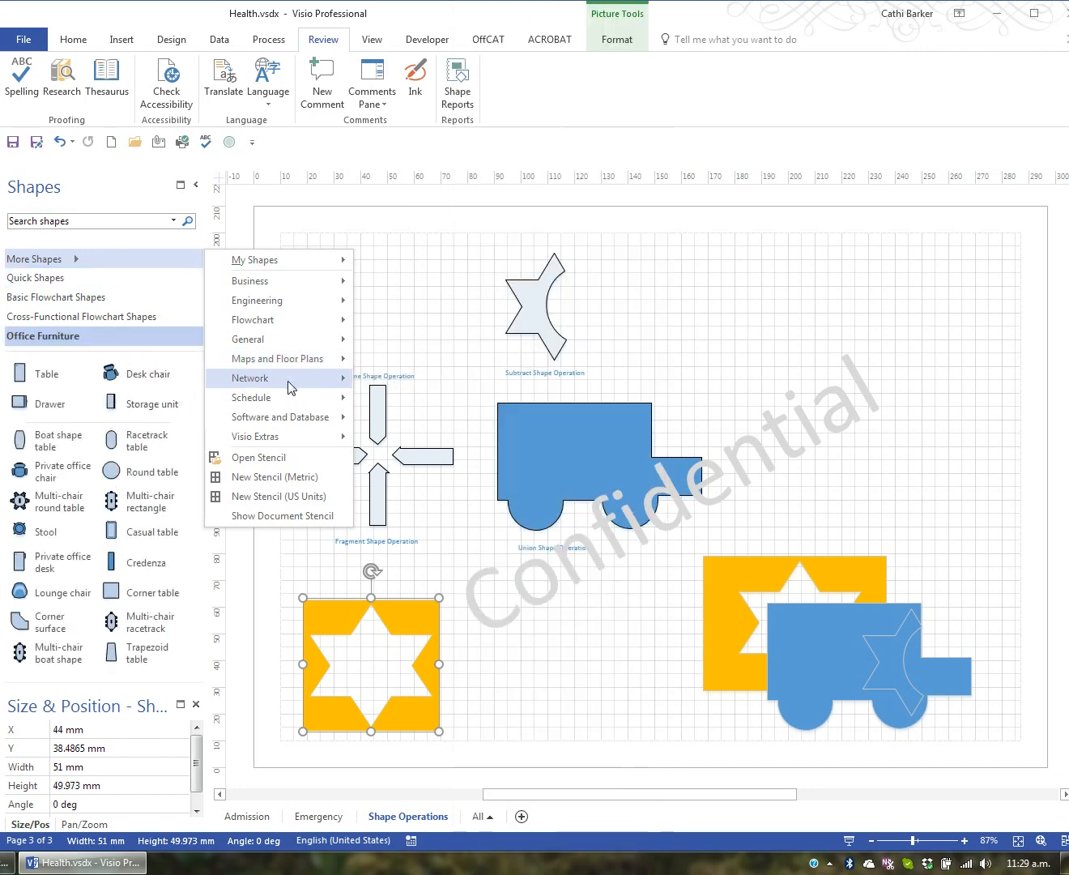
Display the Basic Flowchart Shapes stencil and return to the Office Furniture stencil
{"action": "mouse_move", "coordinate": [293, 388]}
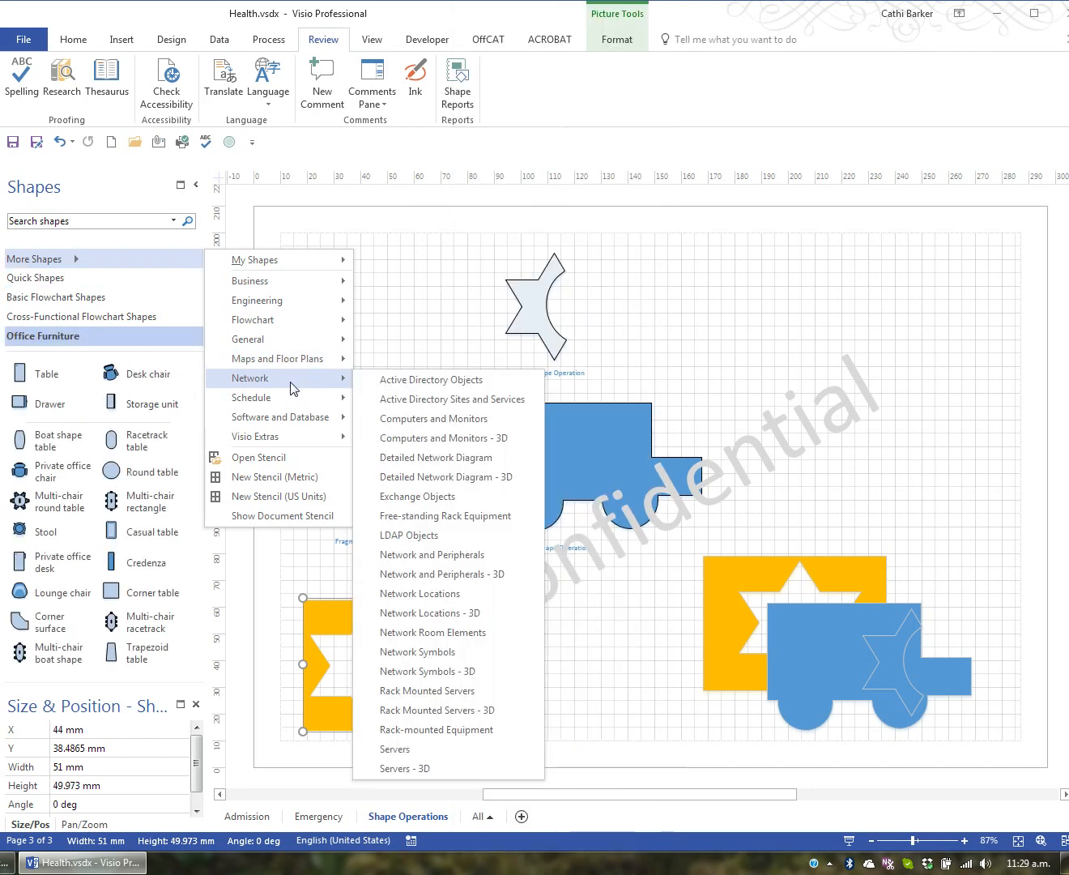
{"action": "left_click", "coordinate": [109, 317]}
{"action": "left_click", "coordinate": [84, 298]}
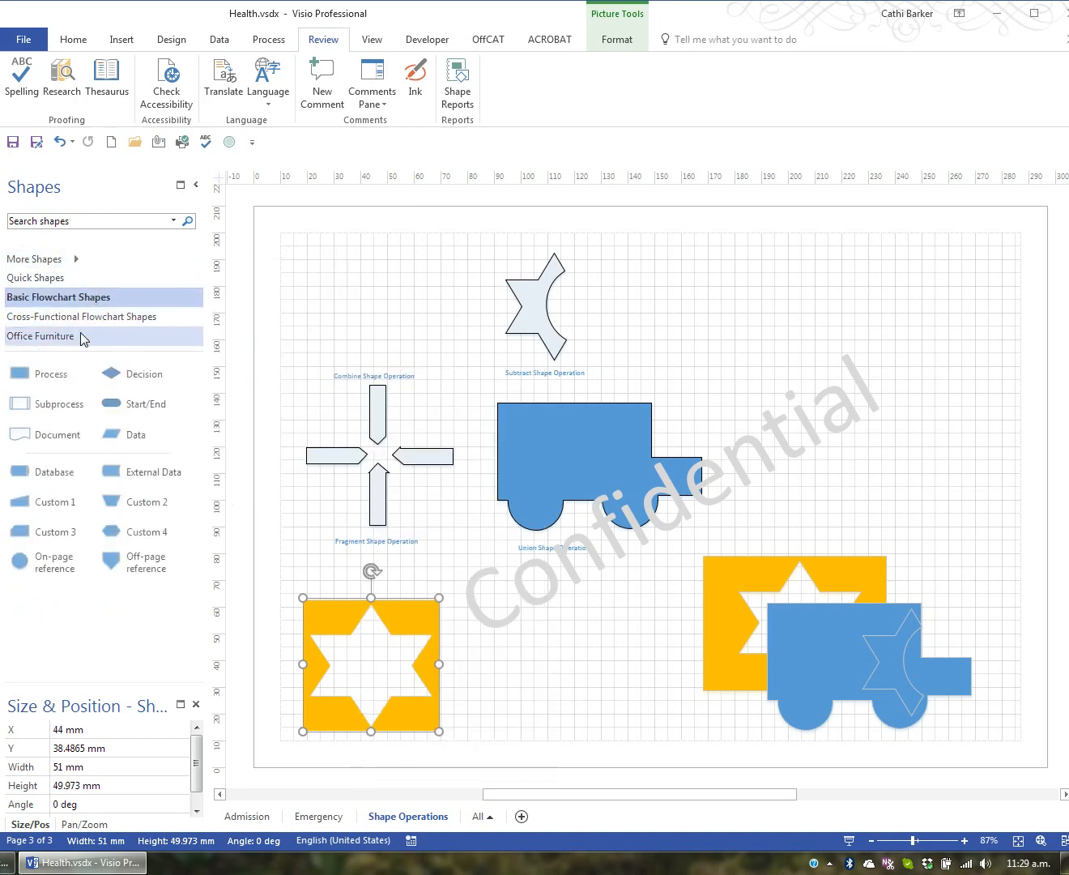
{"action": "left_click", "coordinate": [81, 335]}
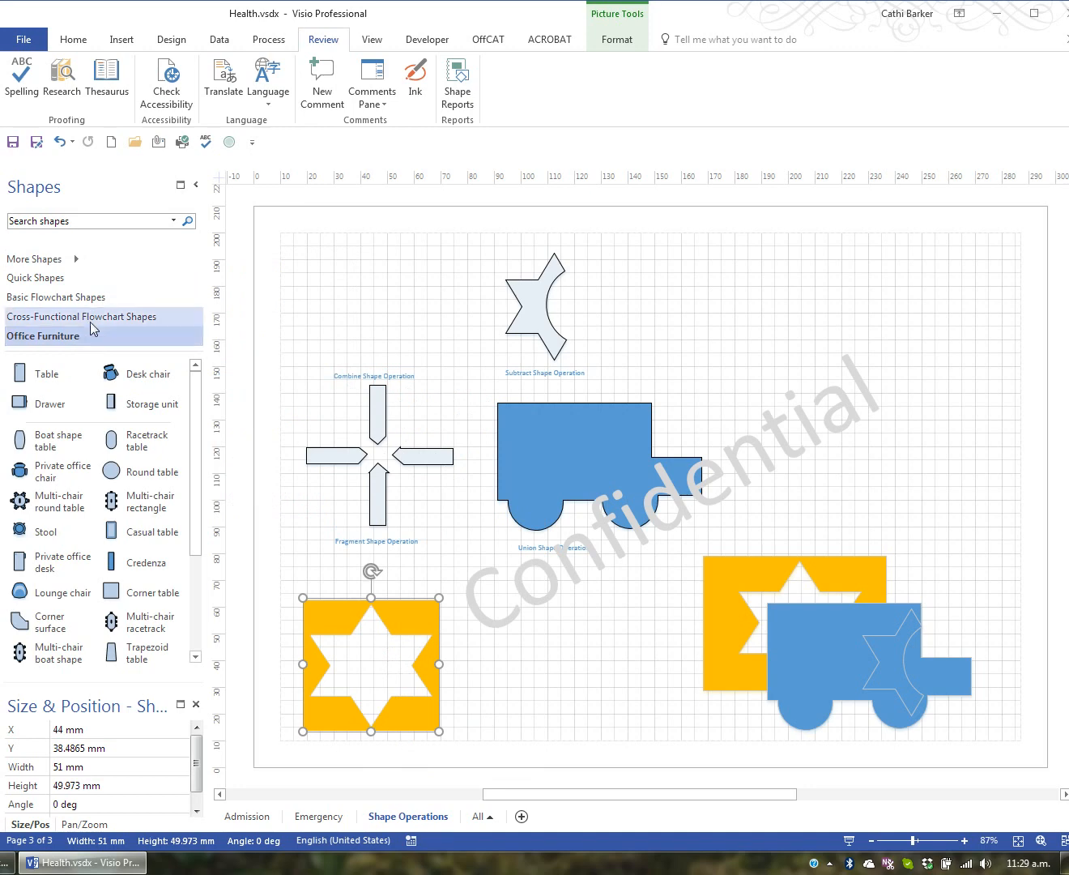
Search the shape library for "star", look through the matching shapes and clear the search
{"action": "left_click", "coordinate": [79, 222]}
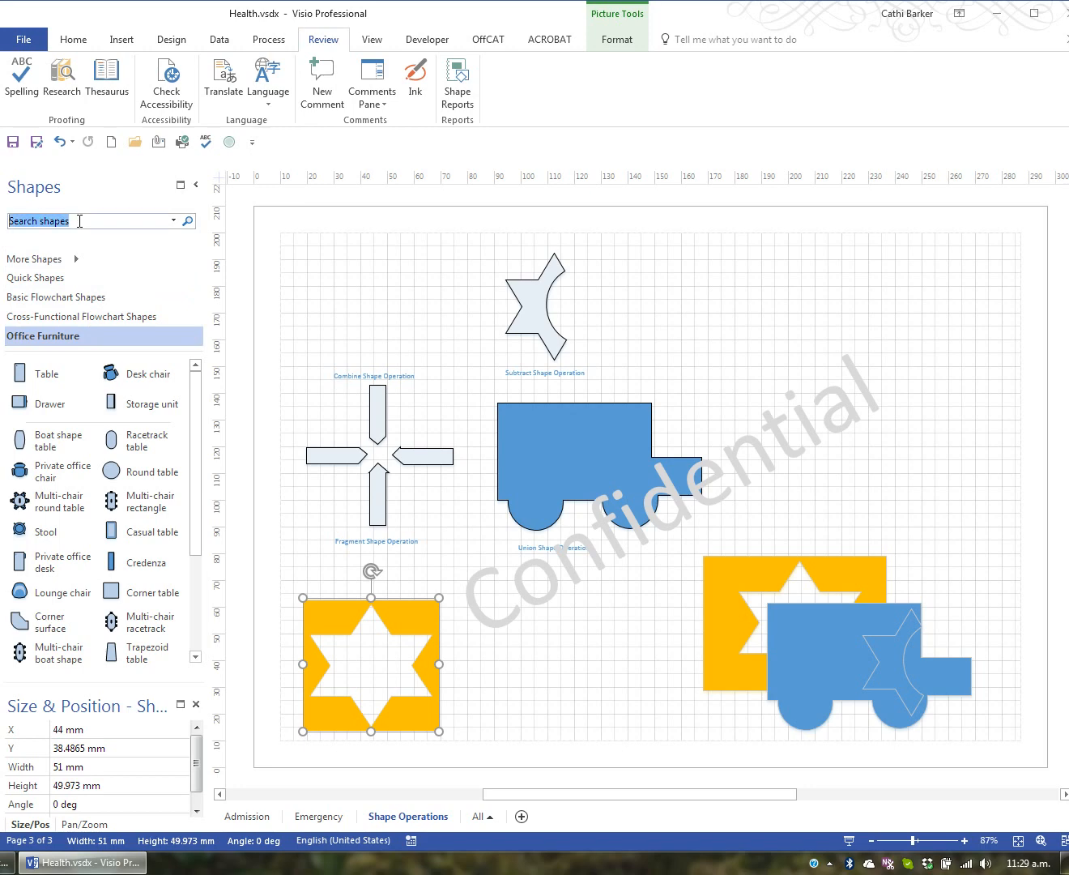
{"action": "type", "text": "star"}
{"action": "key", "text": "Return"}
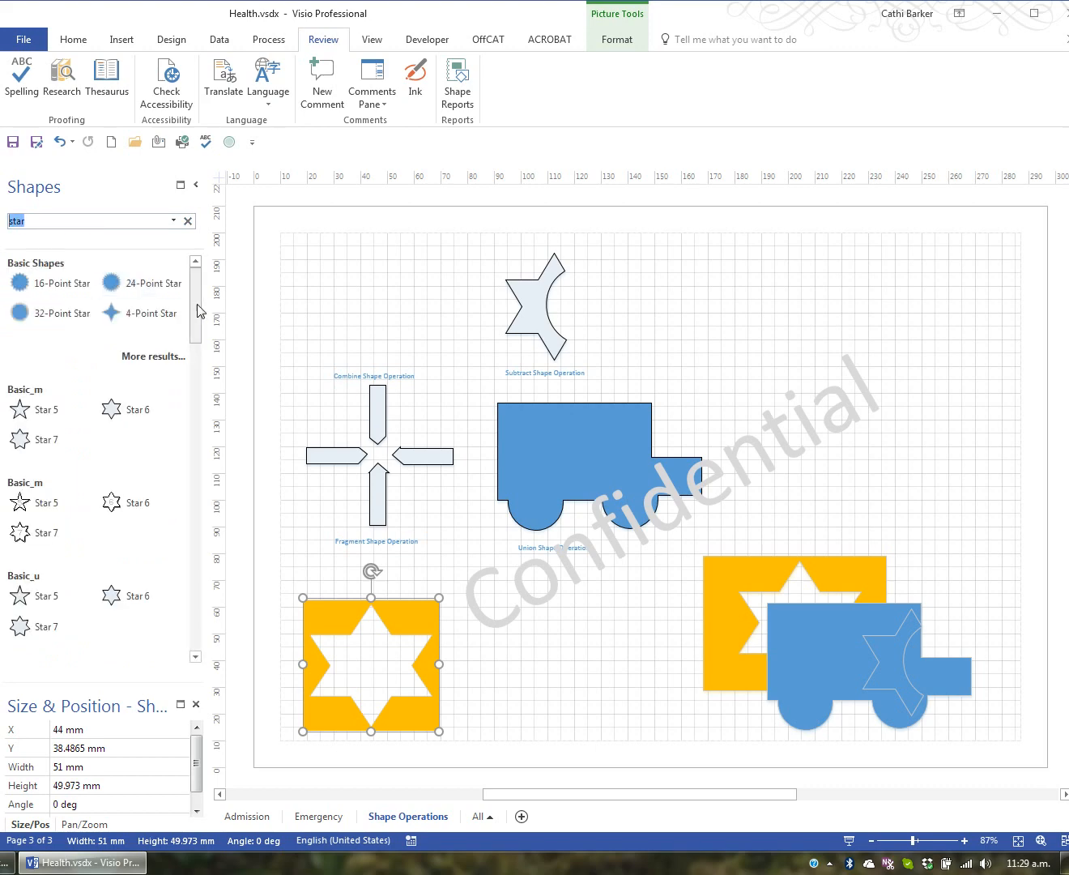
{"action": "mouse_move", "coordinate": [199, 305]}
{"action": "left_mouse_down"}
{"action": "mouse_move", "coordinate": [219, 484]}
{"action": "mouse_move", "coordinate": [212, 624]}
{"action": "mouse_move", "coordinate": [212, 299]}
{"action": "left_mouse_up"}
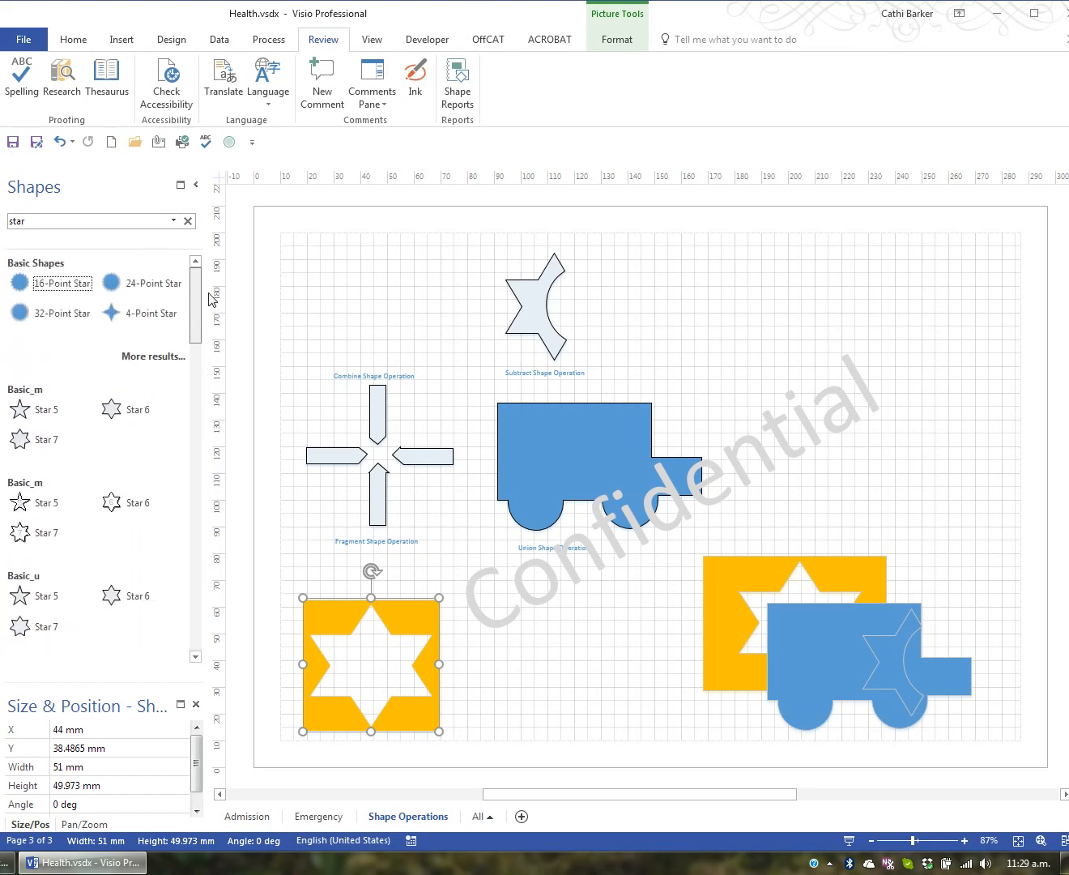
{"action": "left_click", "coordinate": [188, 221]}
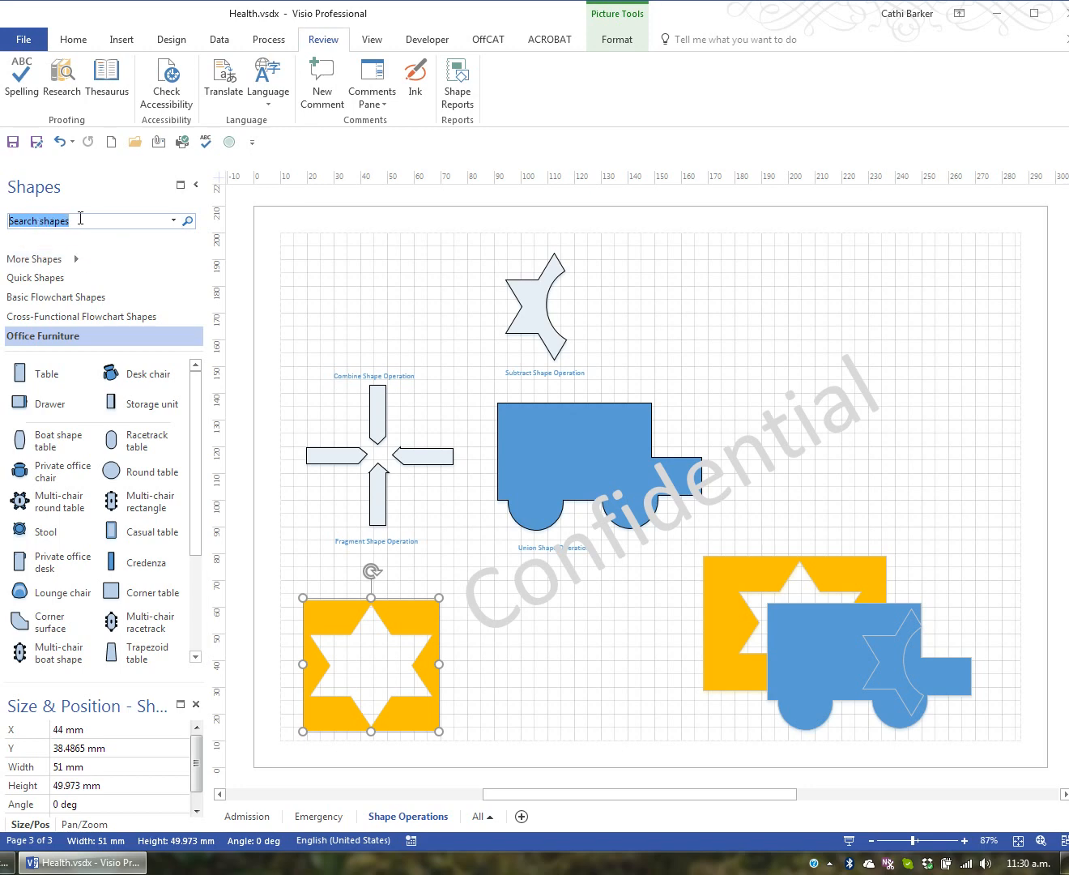
{"action": "left_click", "coordinate": [79, 262]}
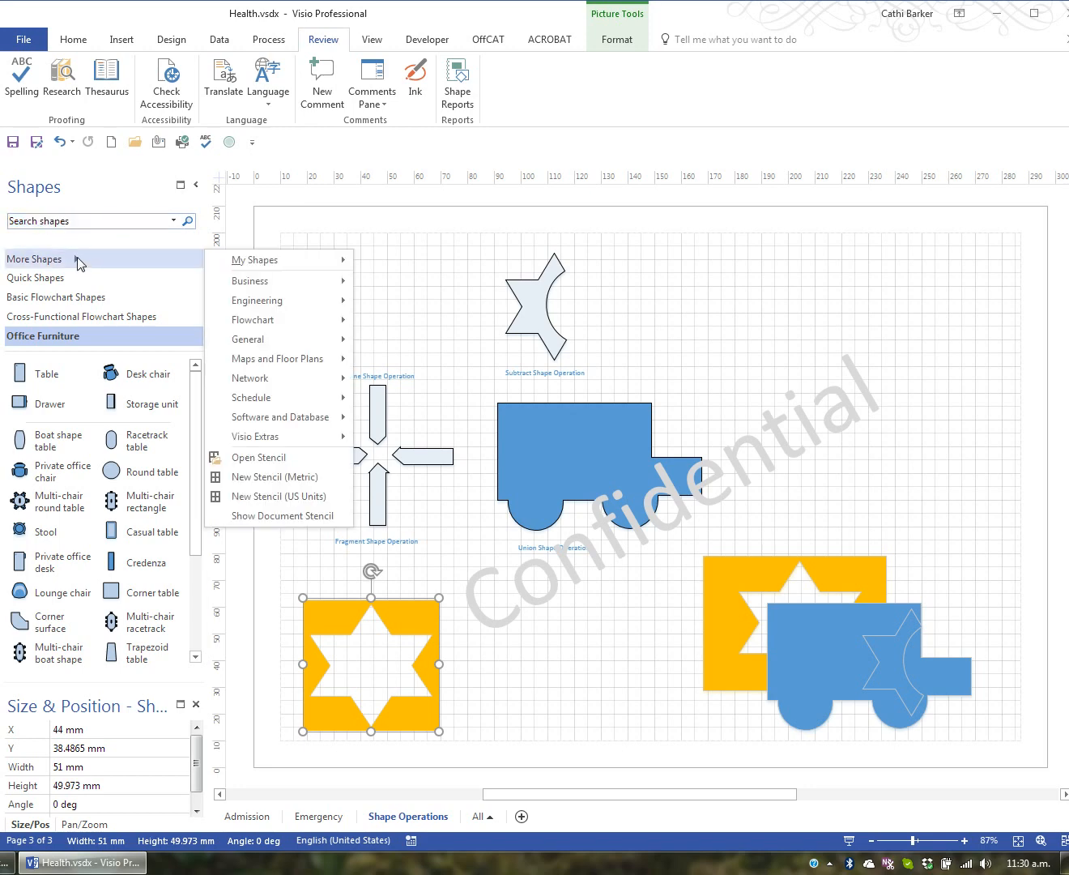
{"action": "mouse_move", "coordinate": [254, 265]}
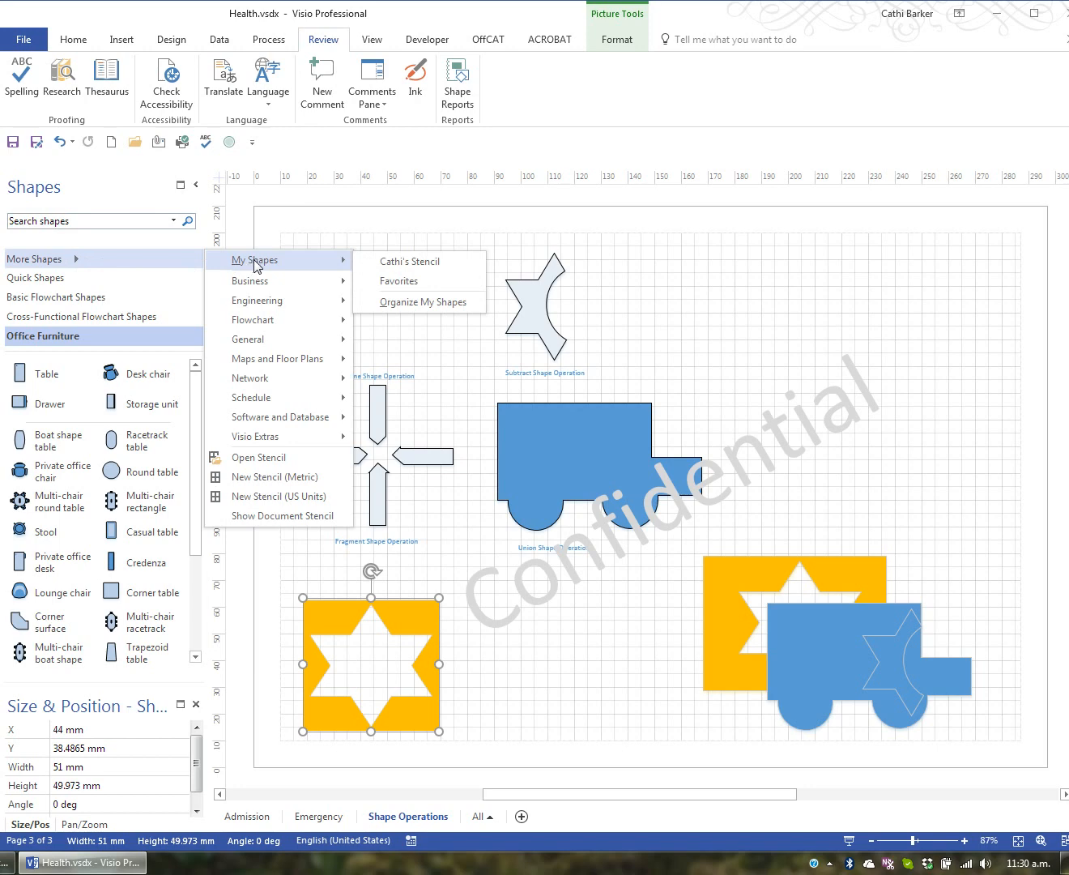
{"action": "left_click", "coordinate": [140, 260]}
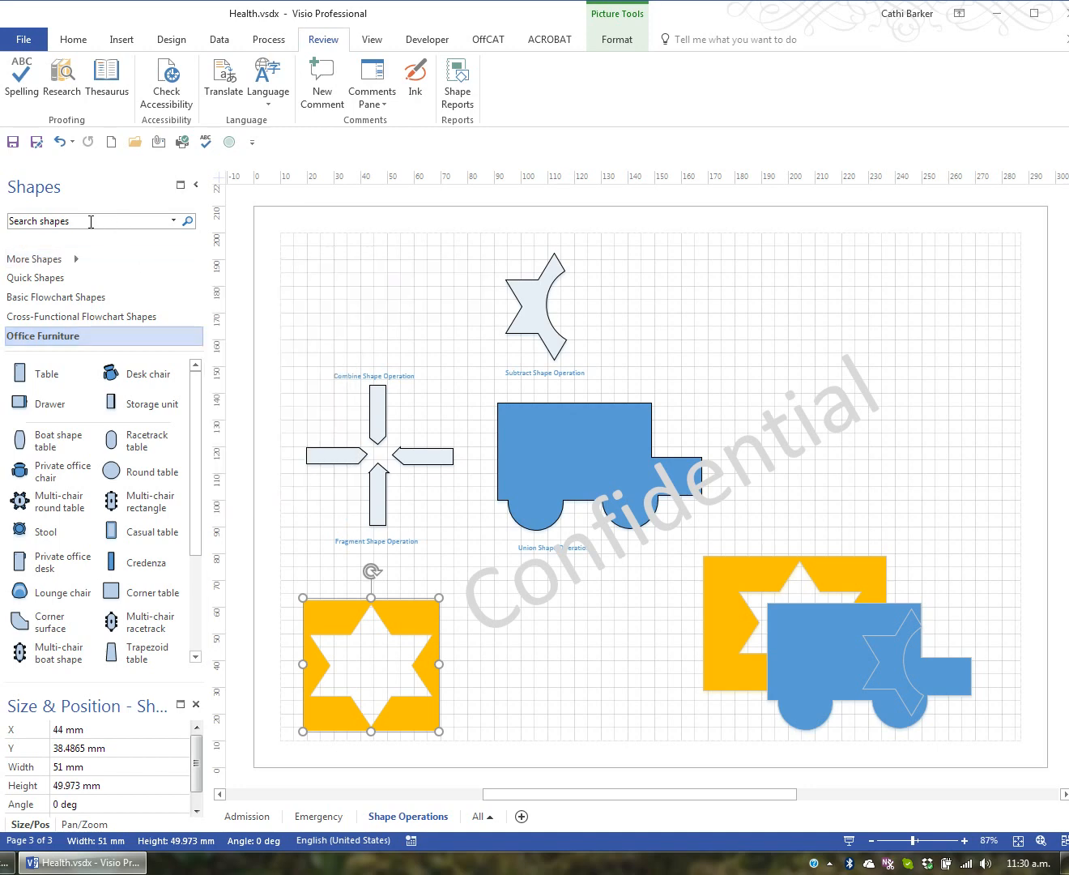
{"action": "left_click", "coordinate": [81, 260]}
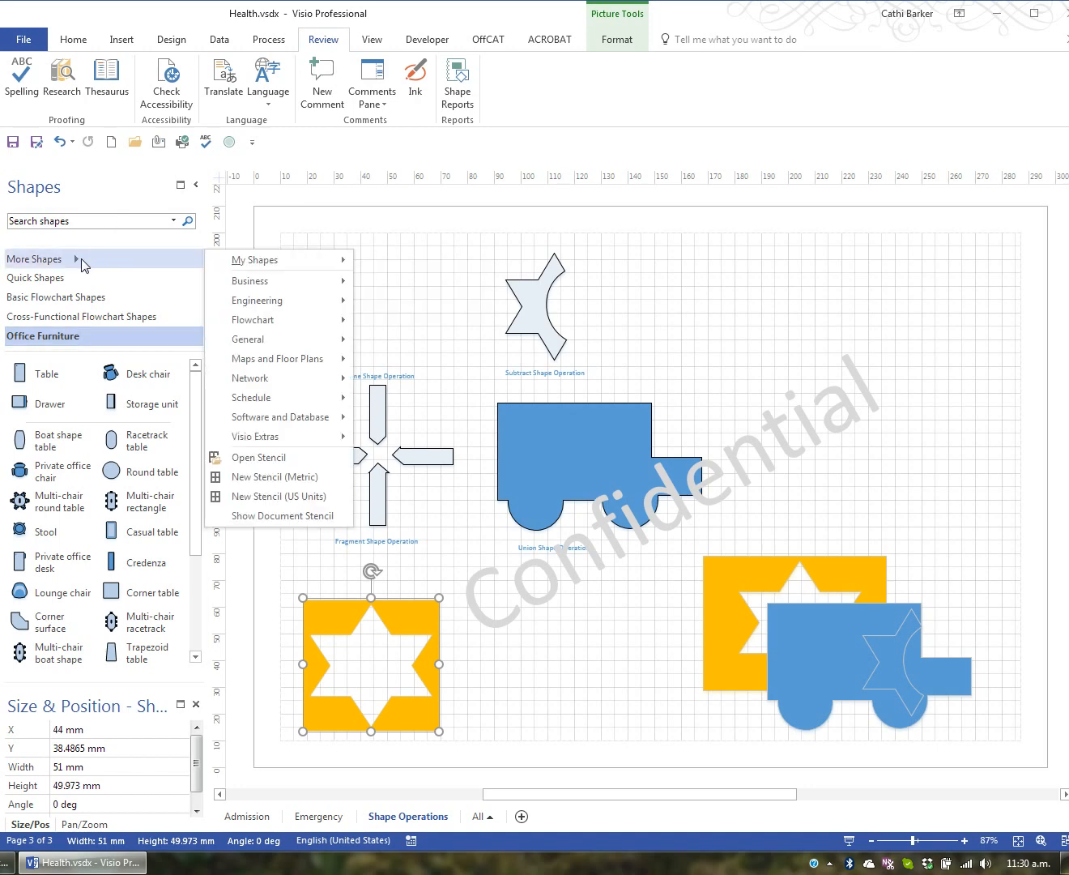
{"action": "left_click", "coordinate": [126, 263]}
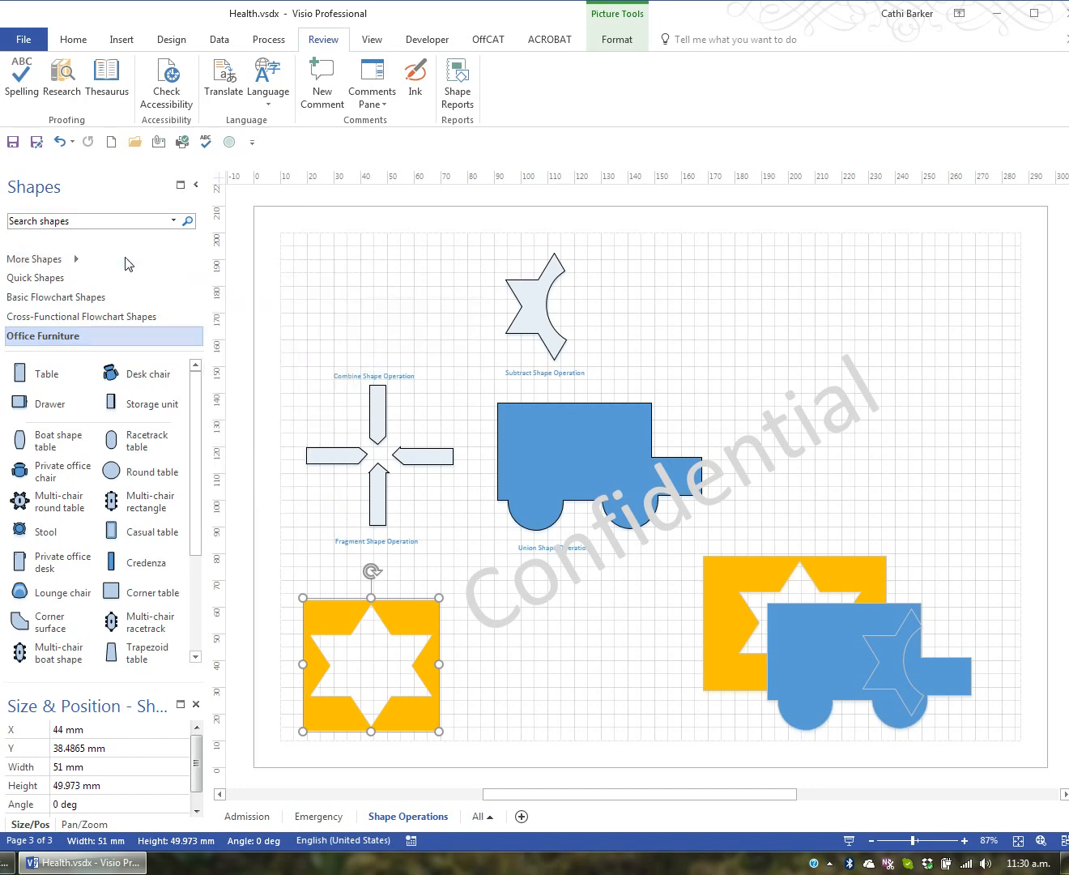
Change the Office Furniture stencil's display to Names Under Icons and then to Icons Only
{"action": "right_click", "coordinate": [143, 340]}
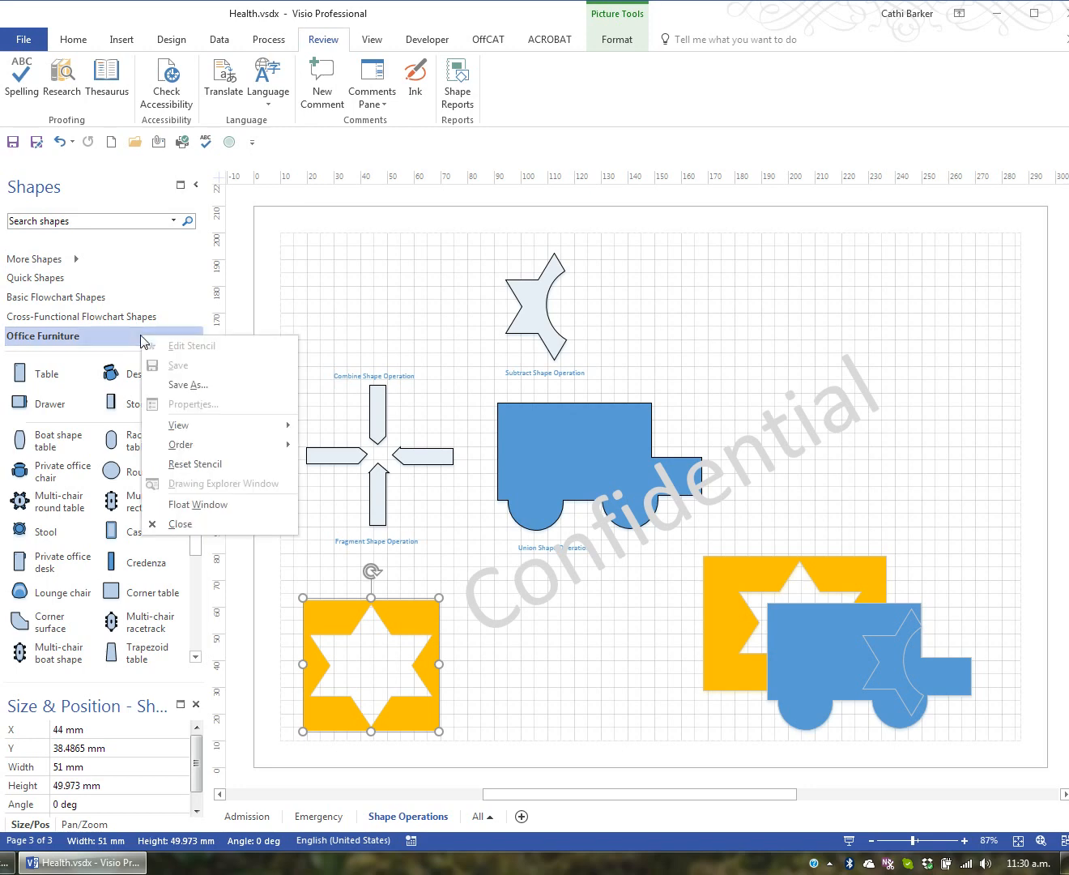
{"action": "mouse_move", "coordinate": [174, 424]}
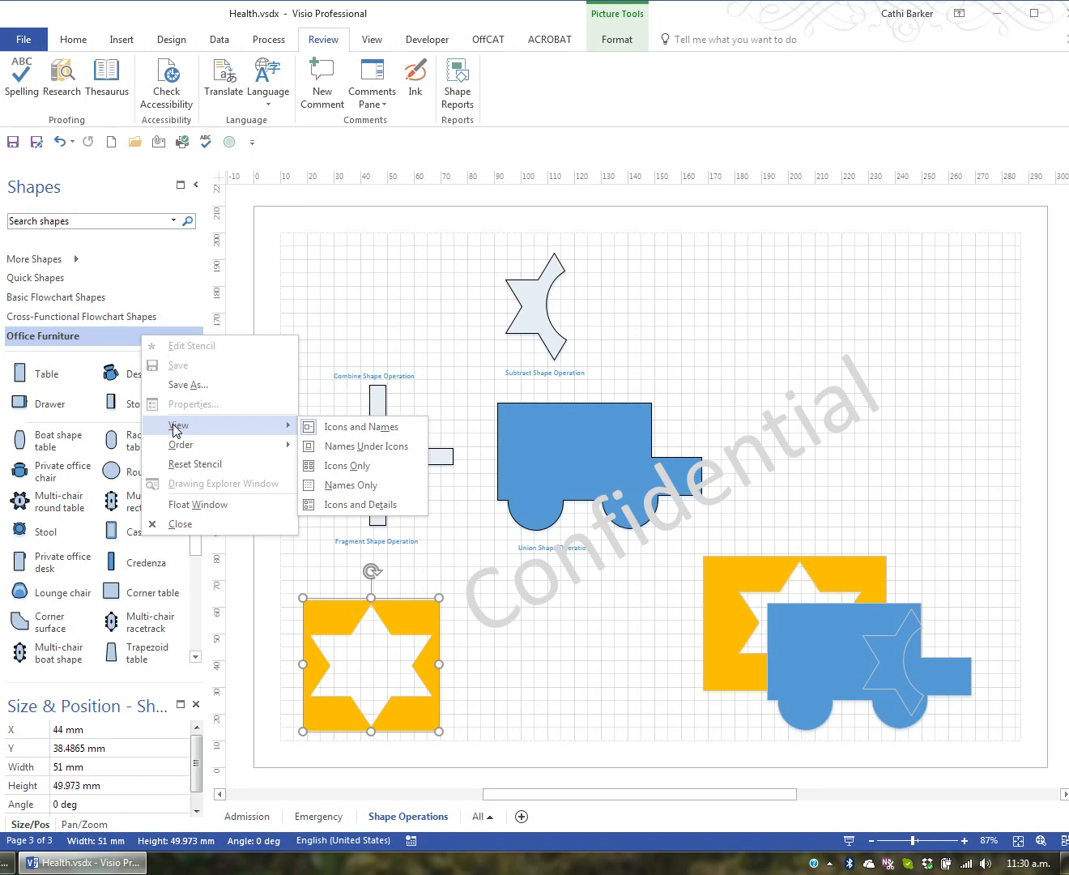
{"action": "left_click", "coordinate": [364, 452]}
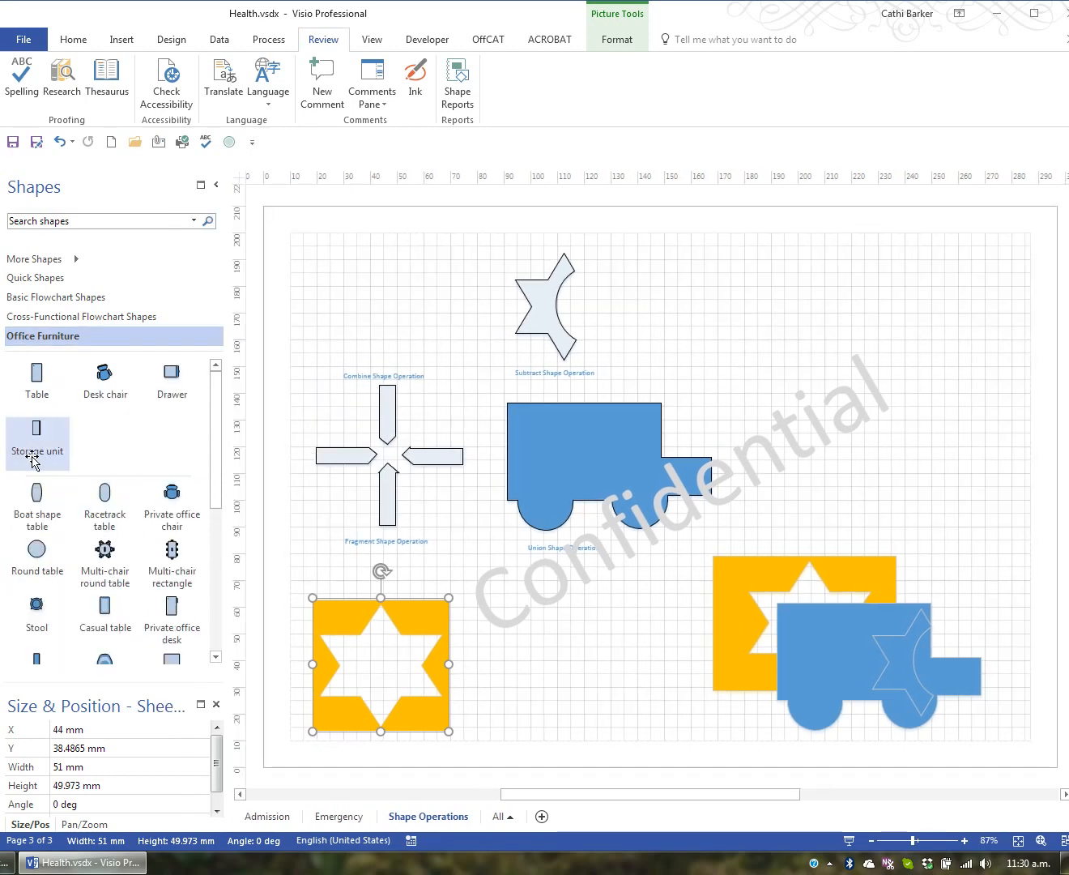
{"action": "right_click", "coordinate": [103, 343]}
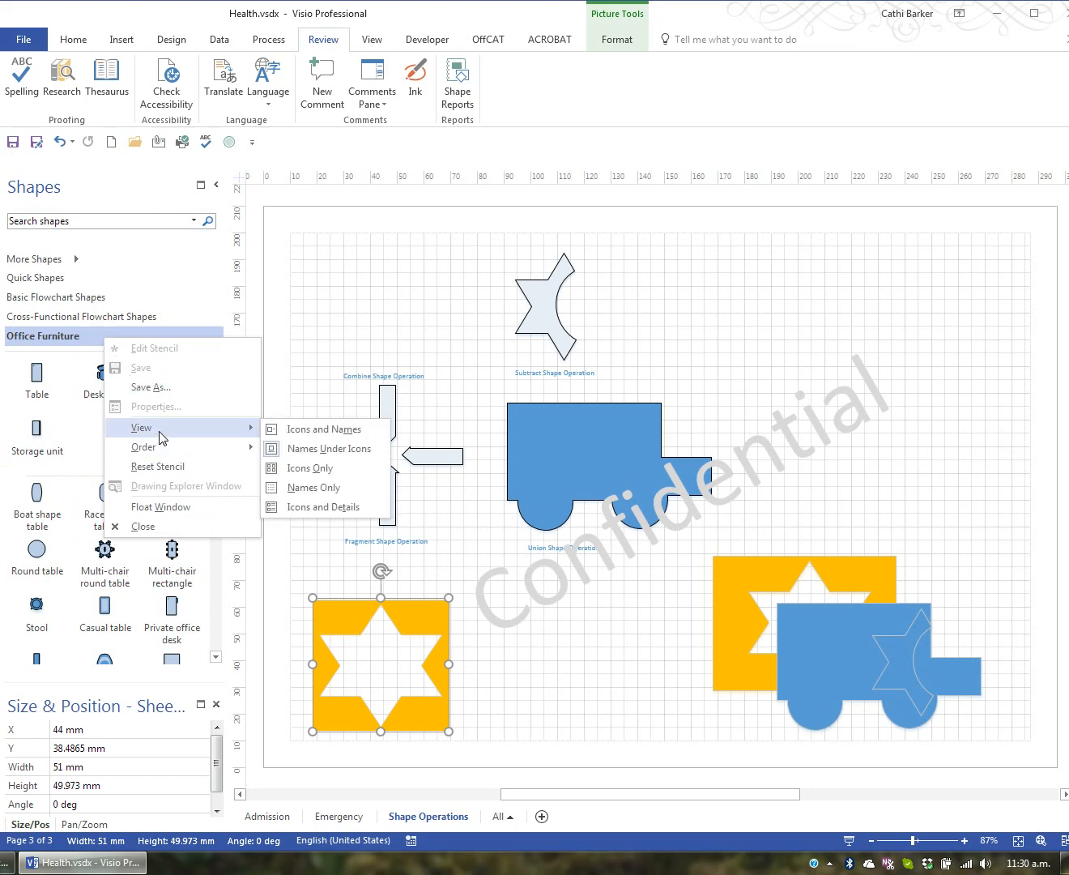
{"action": "left_click", "coordinate": [309, 467]}
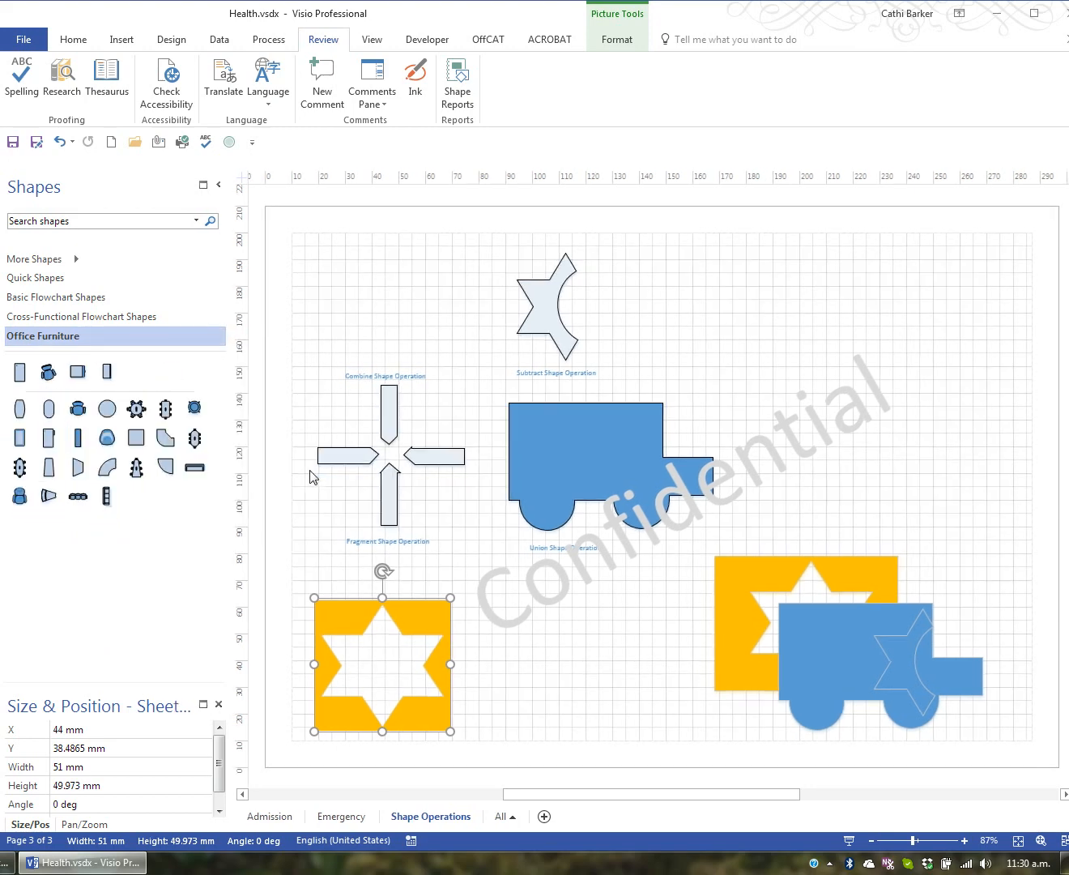
Show the Office Furniture shapes as Icons and Details, then set the display back to Icons and Names
{"action": "right_click", "coordinate": [94, 338]}
{"action": "mouse_move", "coordinate": [212, 429]}
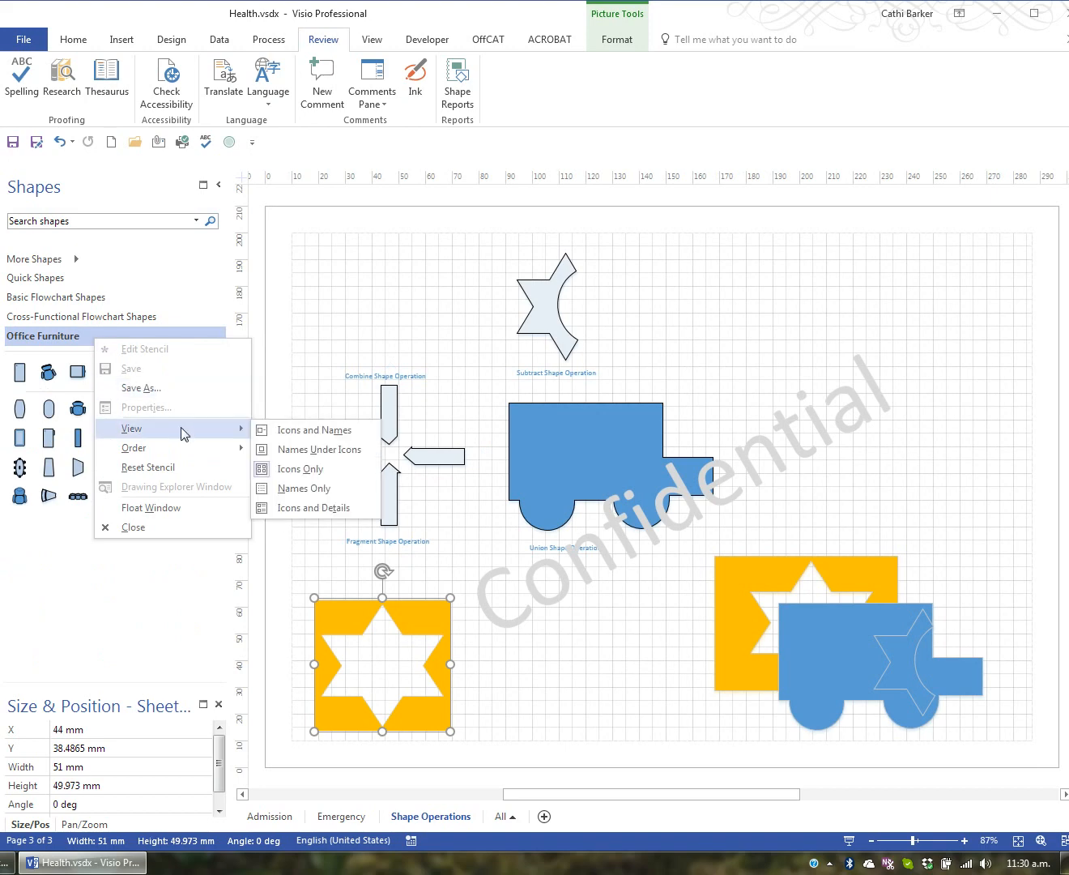
{"action": "left_click", "coordinate": [309, 507]}
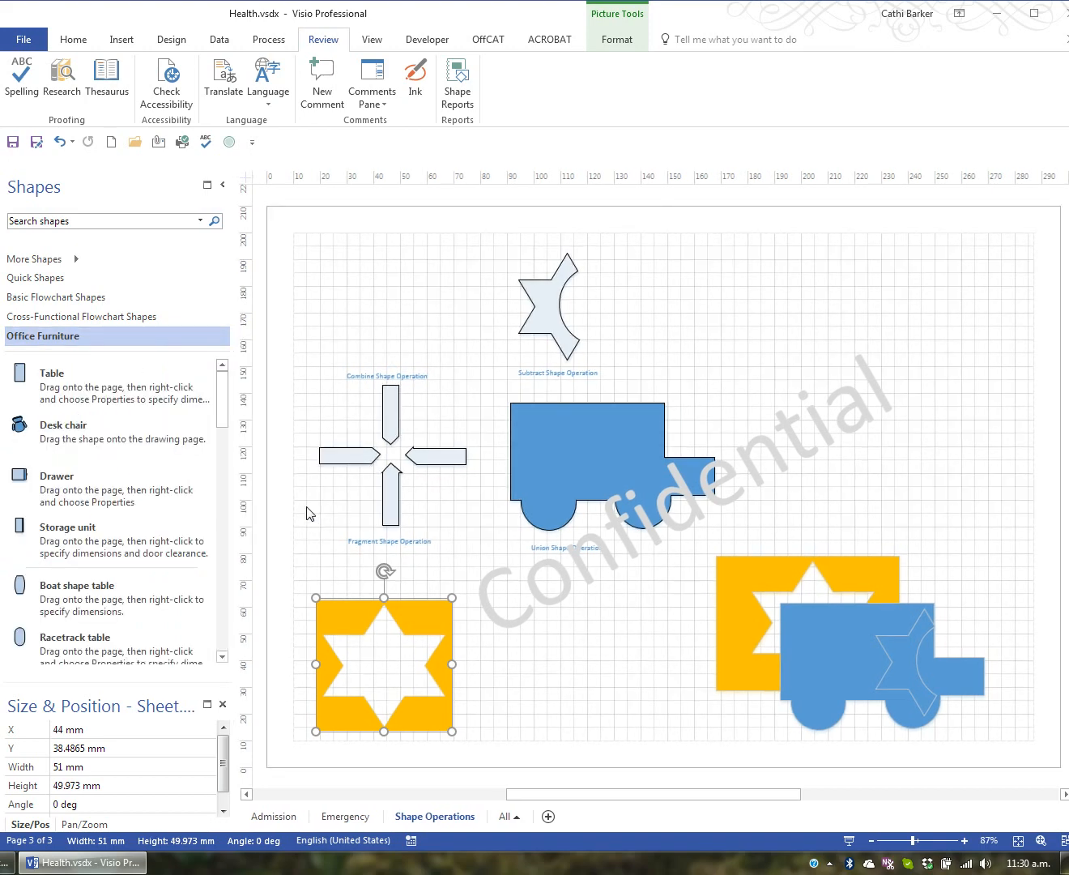
{"action": "right_click", "coordinate": [118, 342]}
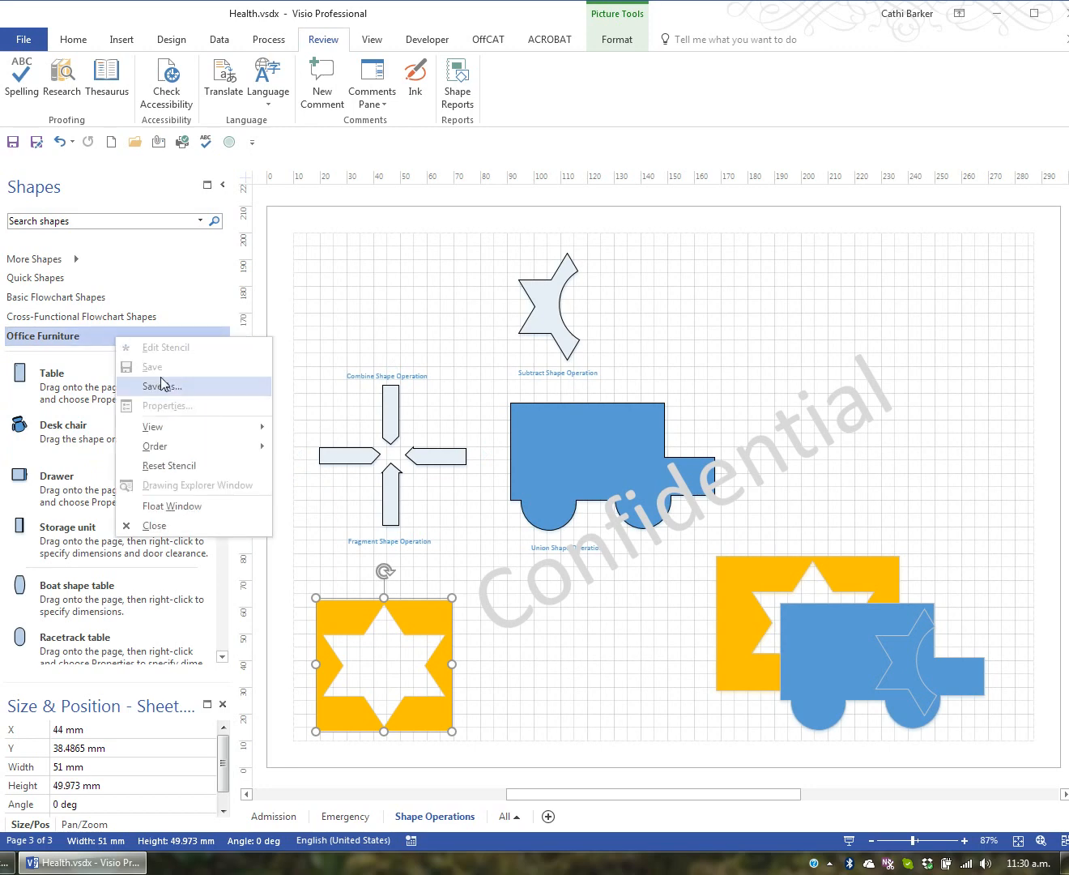
{"action": "mouse_move", "coordinate": [231, 437]}
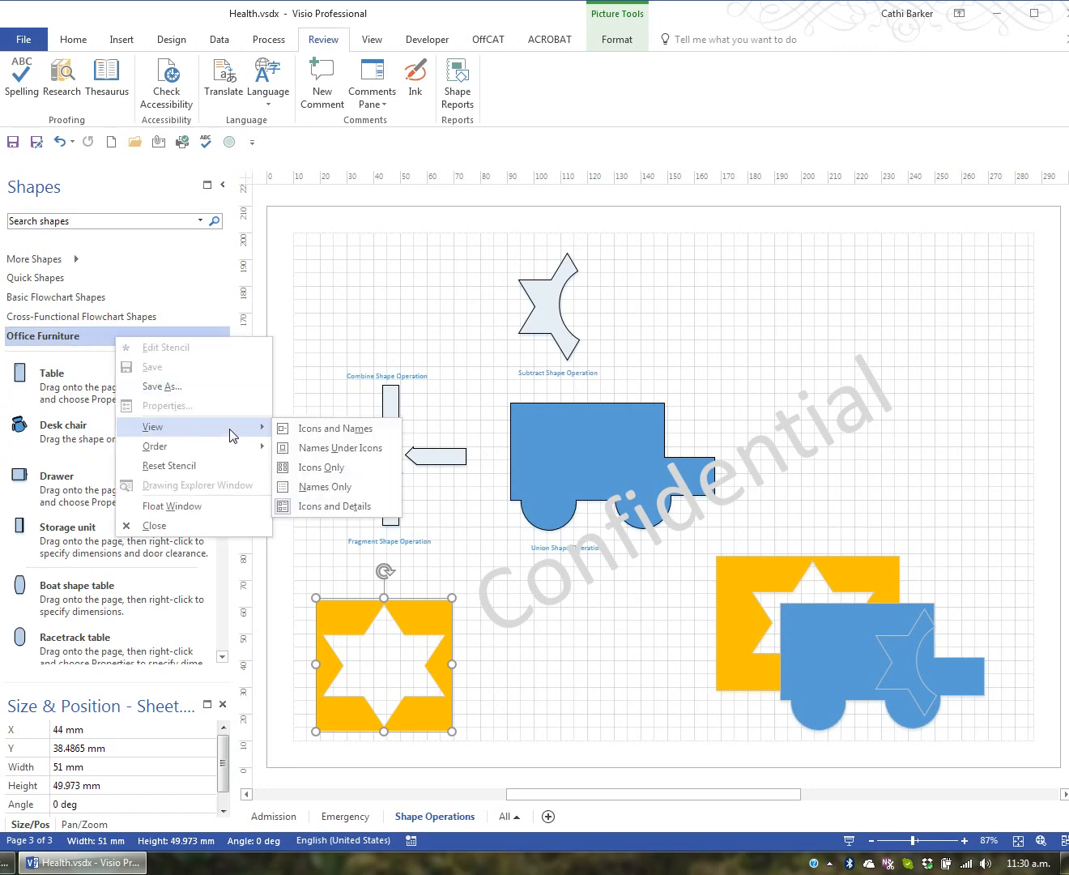
{"action": "left_click", "coordinate": [324, 429]}
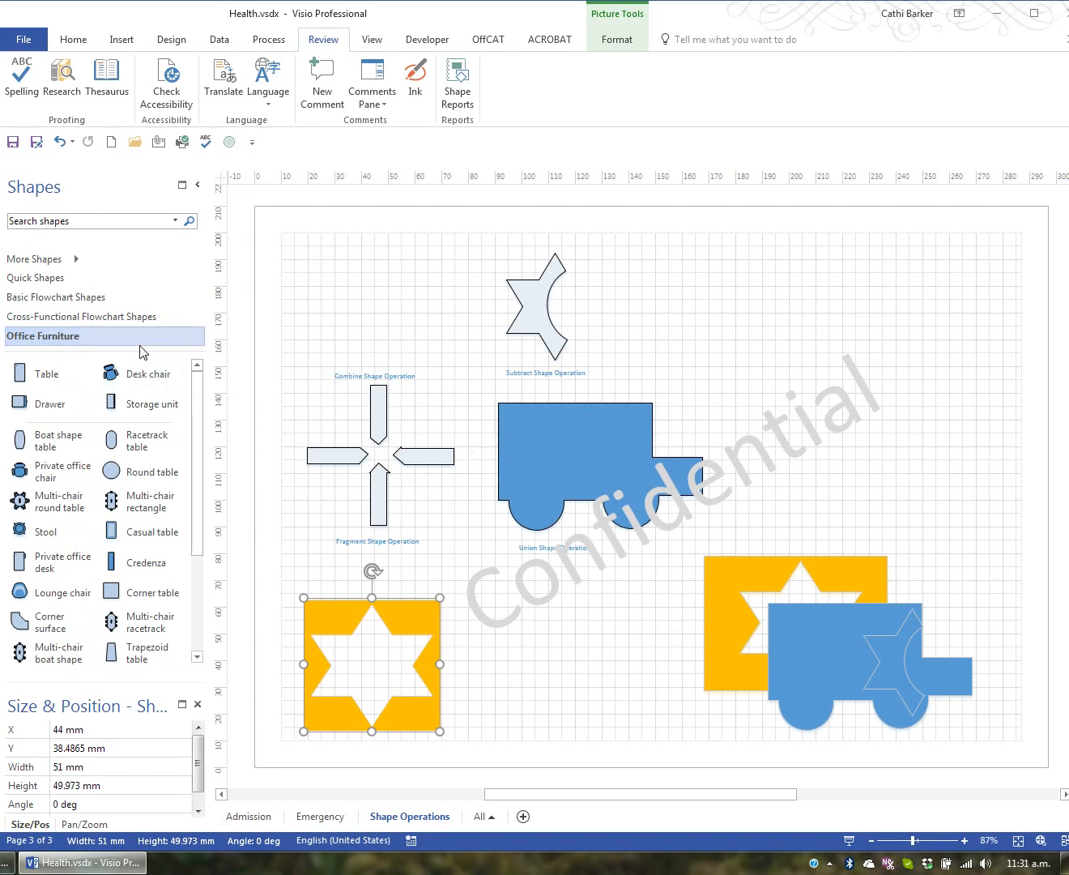
Close the Office Furniture stencil
{"action": "right_click", "coordinate": [138, 346]}
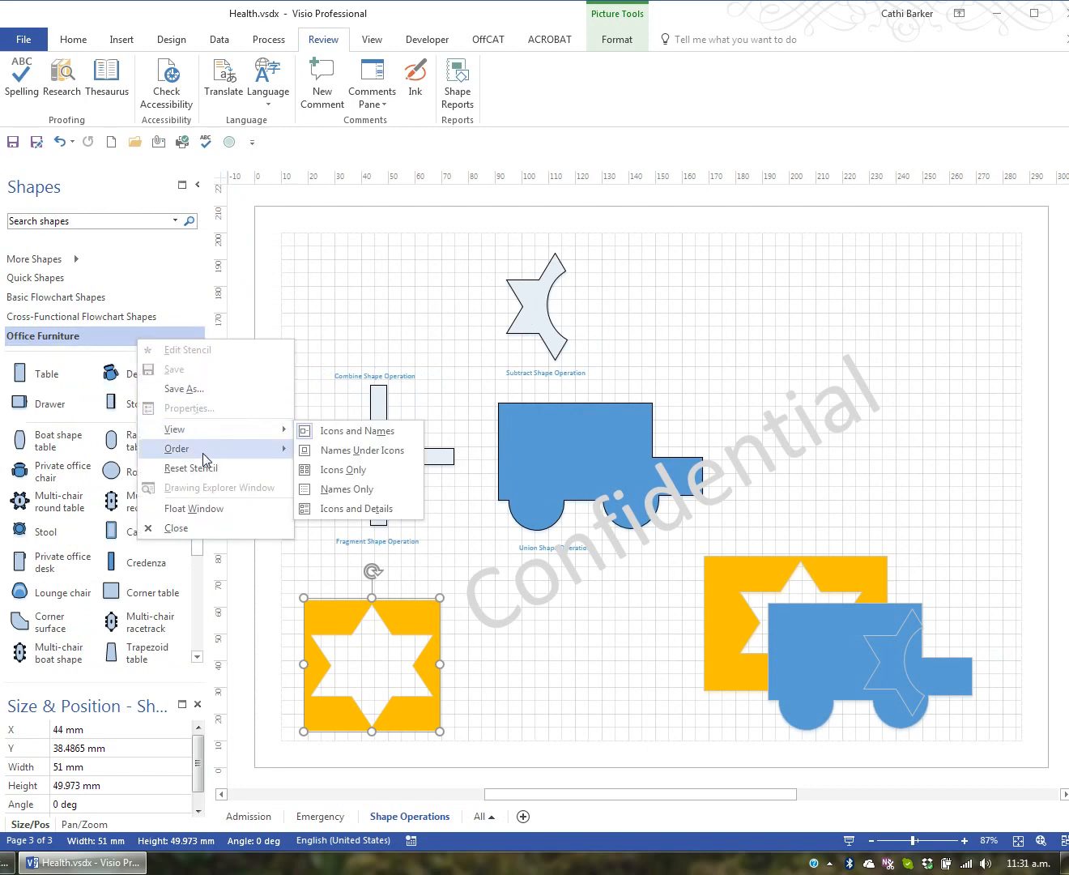
{"action": "mouse_move", "coordinate": [204, 455]}
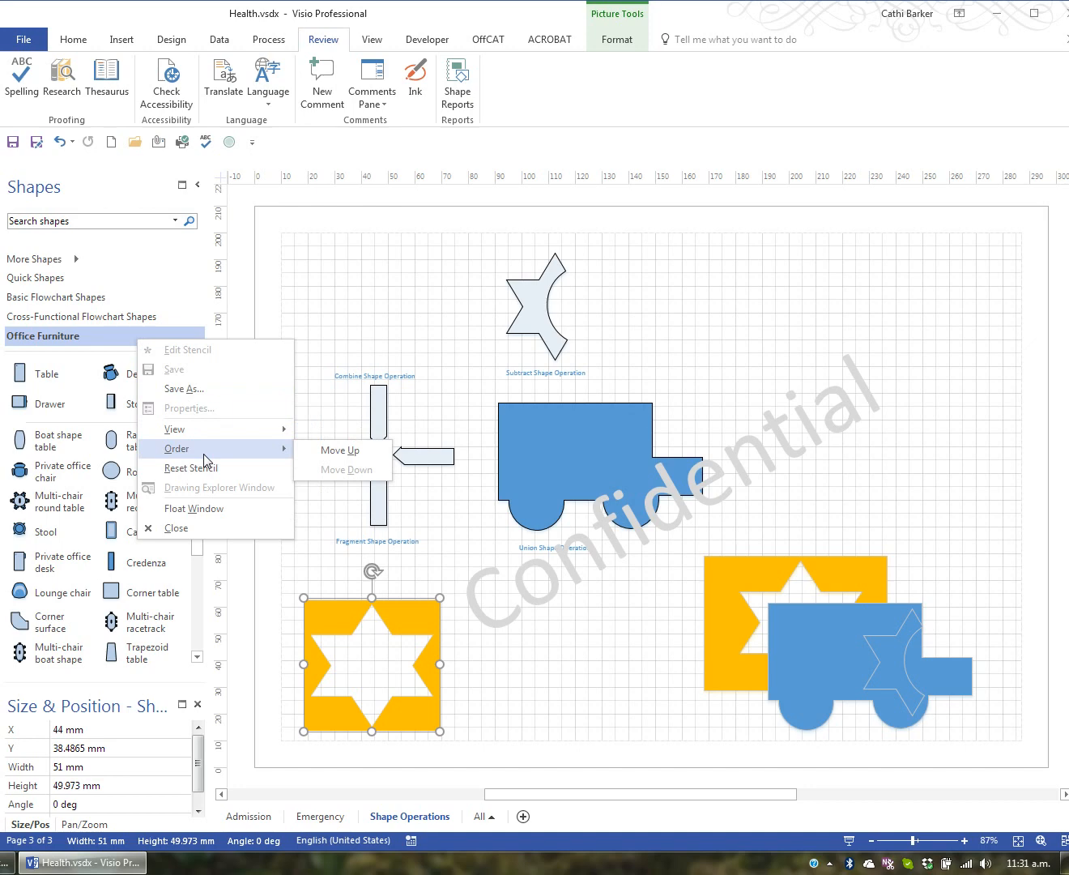
{"action": "left_click", "coordinate": [202, 535]}
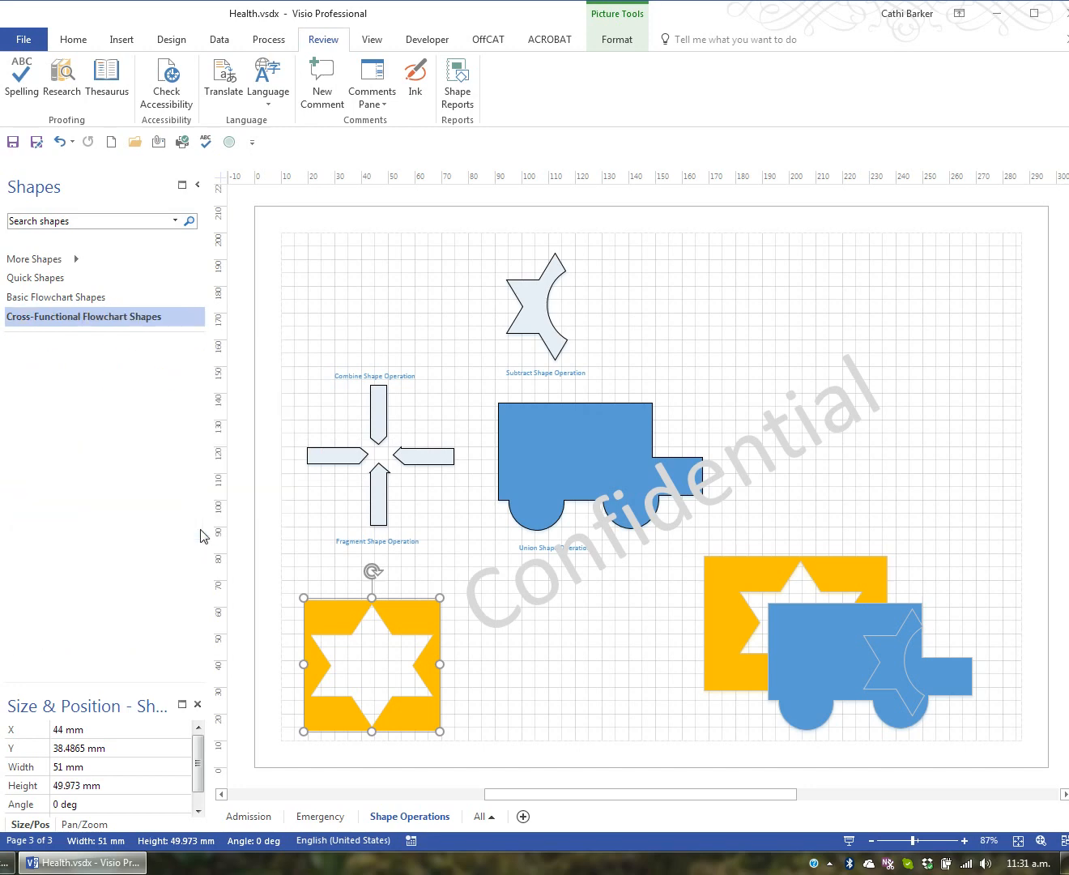
Create a new metric stencil for the drawing
{"action": "right_click", "coordinate": [102, 322]}
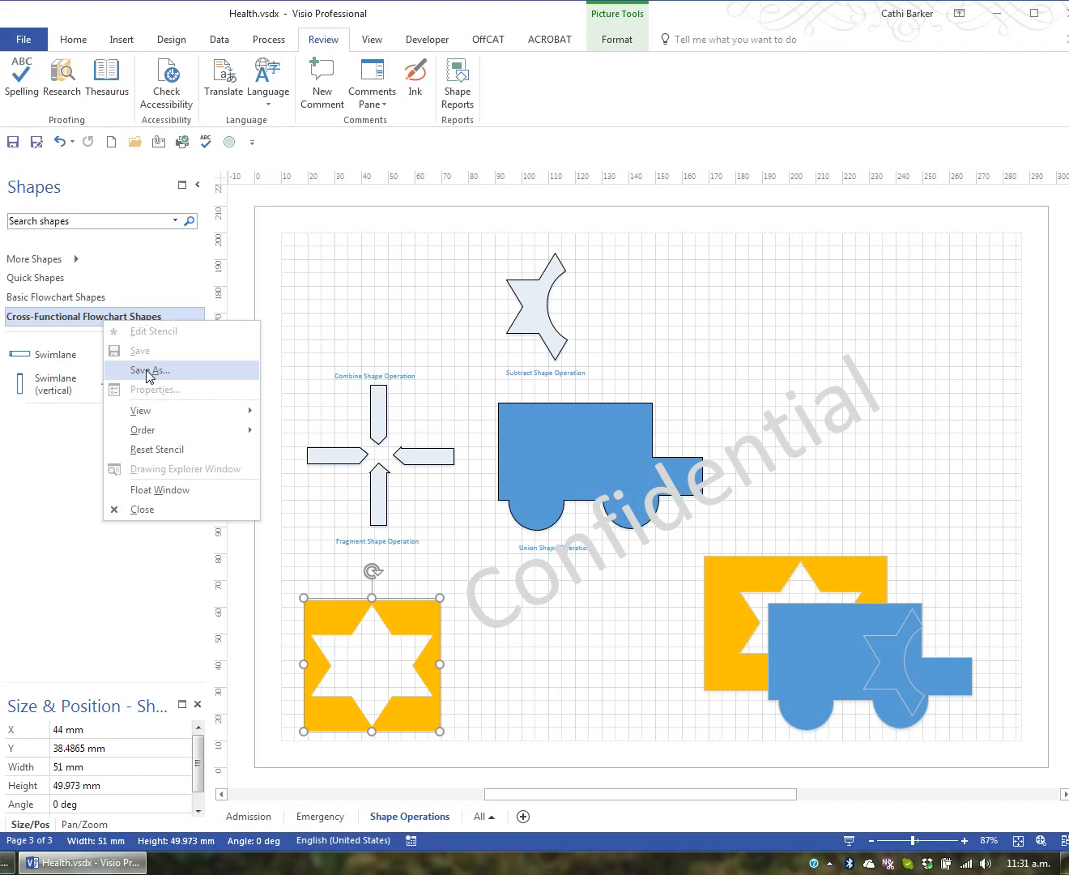
{"action": "left_click", "coordinate": [66, 262]}
{"action": "mouse_move", "coordinate": [73, 263]}
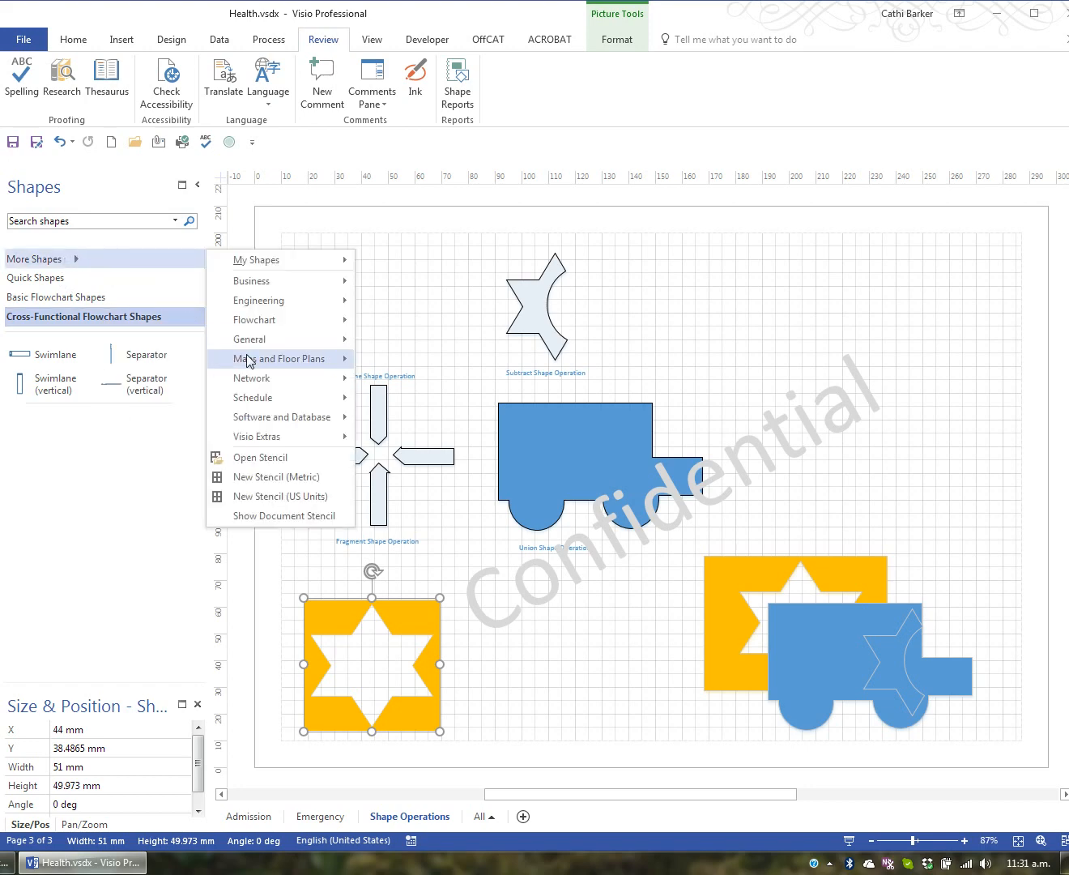
{"action": "left_click", "coordinate": [315, 483]}
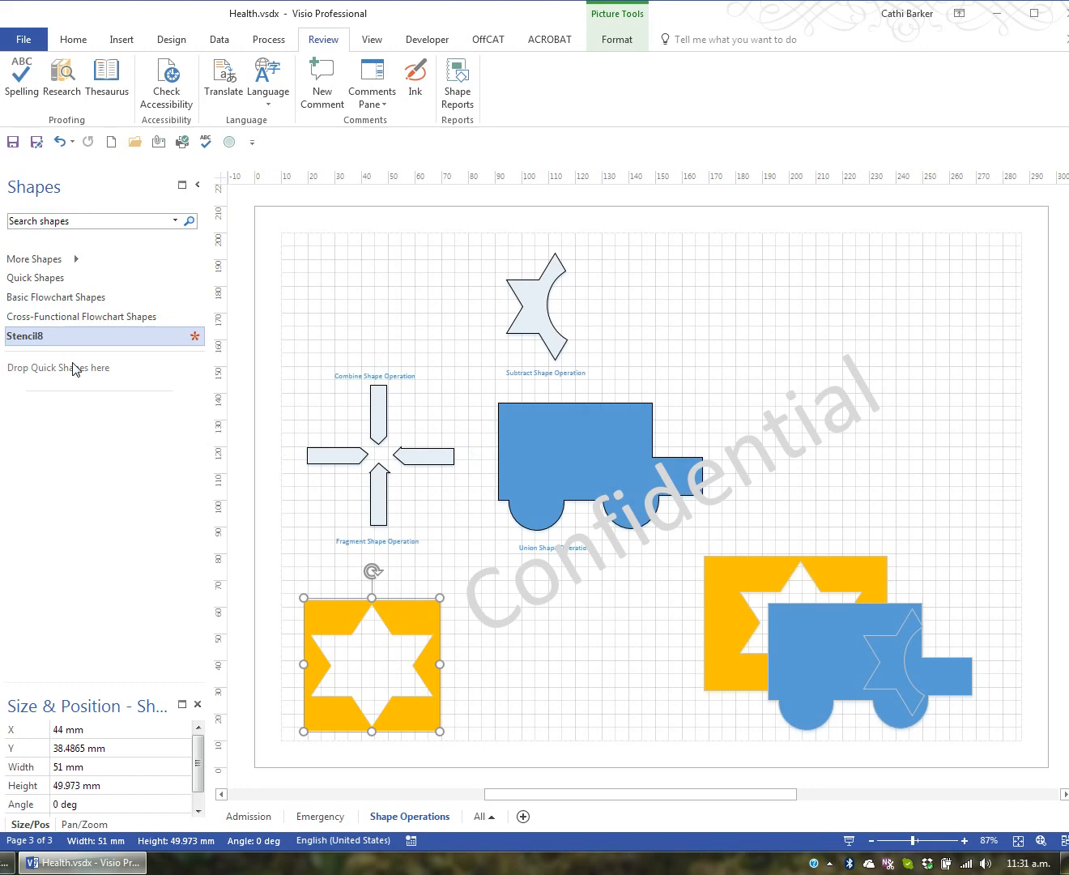
Move the four-piece cross group above the Fragment Shape Operation label from the page into the new stencil
{"action": "left_click", "coordinate": [389, 451]}
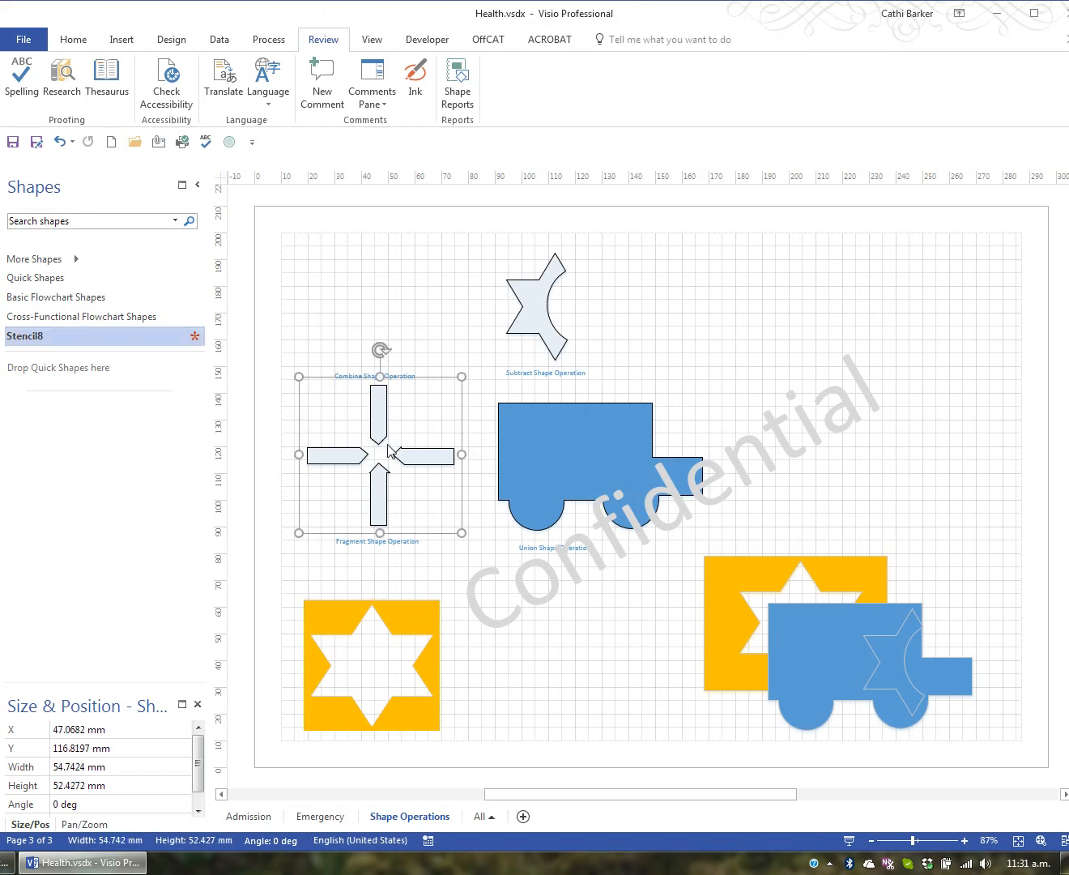
{"action": "left_click_drag", "start_coordinate": [388, 445], "coordinate": [58, 370]}
{"action": "left_click", "coordinate": [488, 438]}
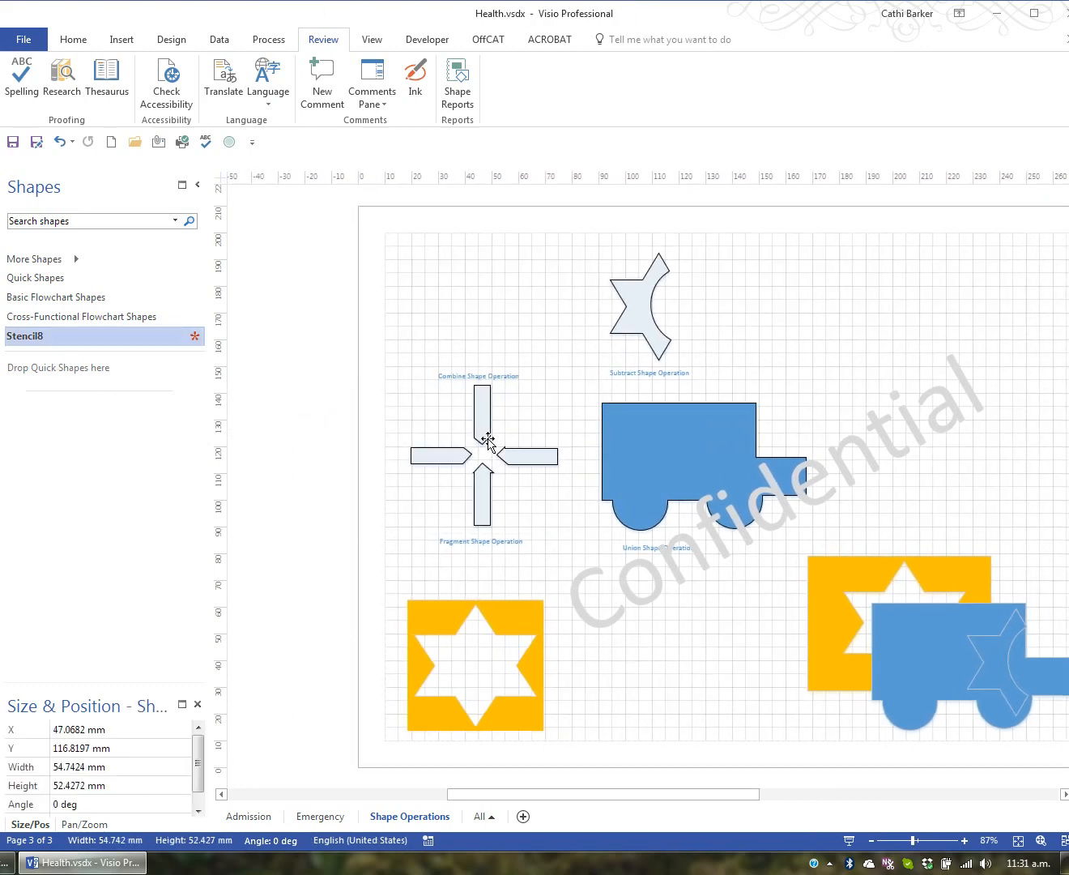
{"action": "left_click_drag", "start_coordinate": [488, 439], "coordinate": [104, 387]}
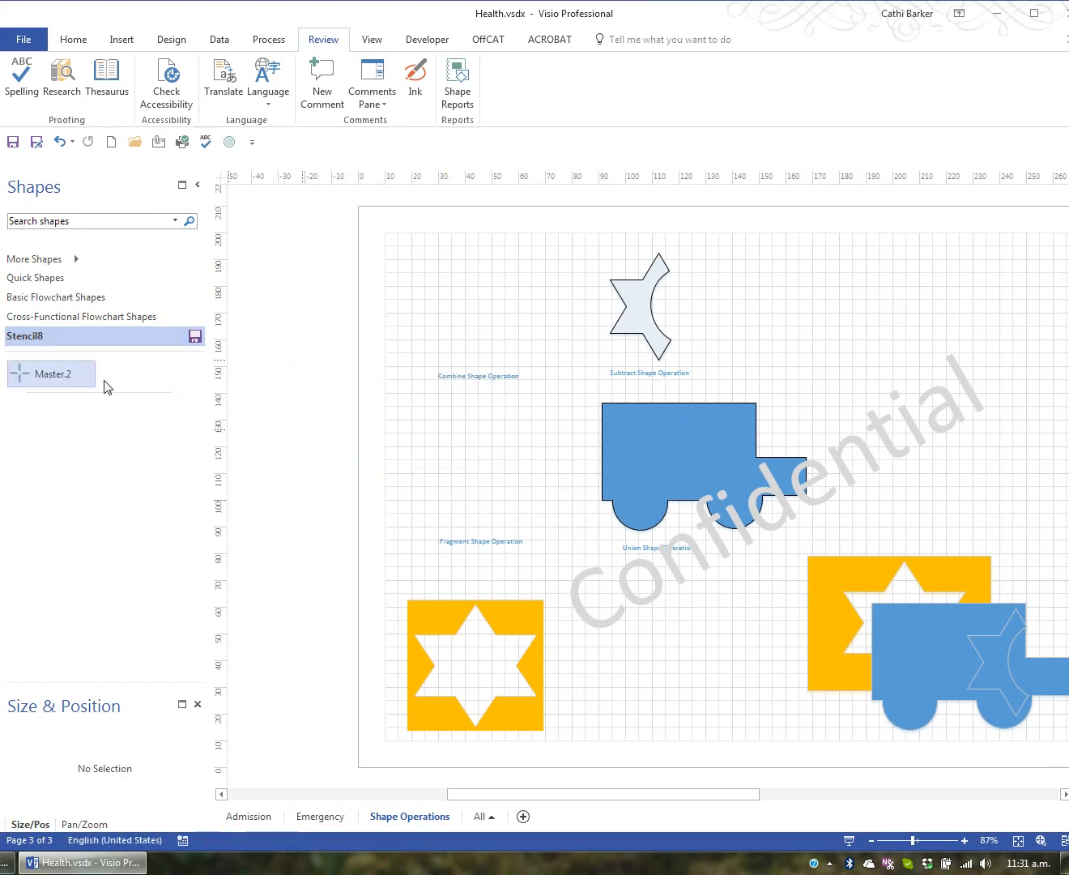
Set the cross-shaped master's name to Fragment in its master properties
{"action": "right_click", "coordinate": [48, 378]}
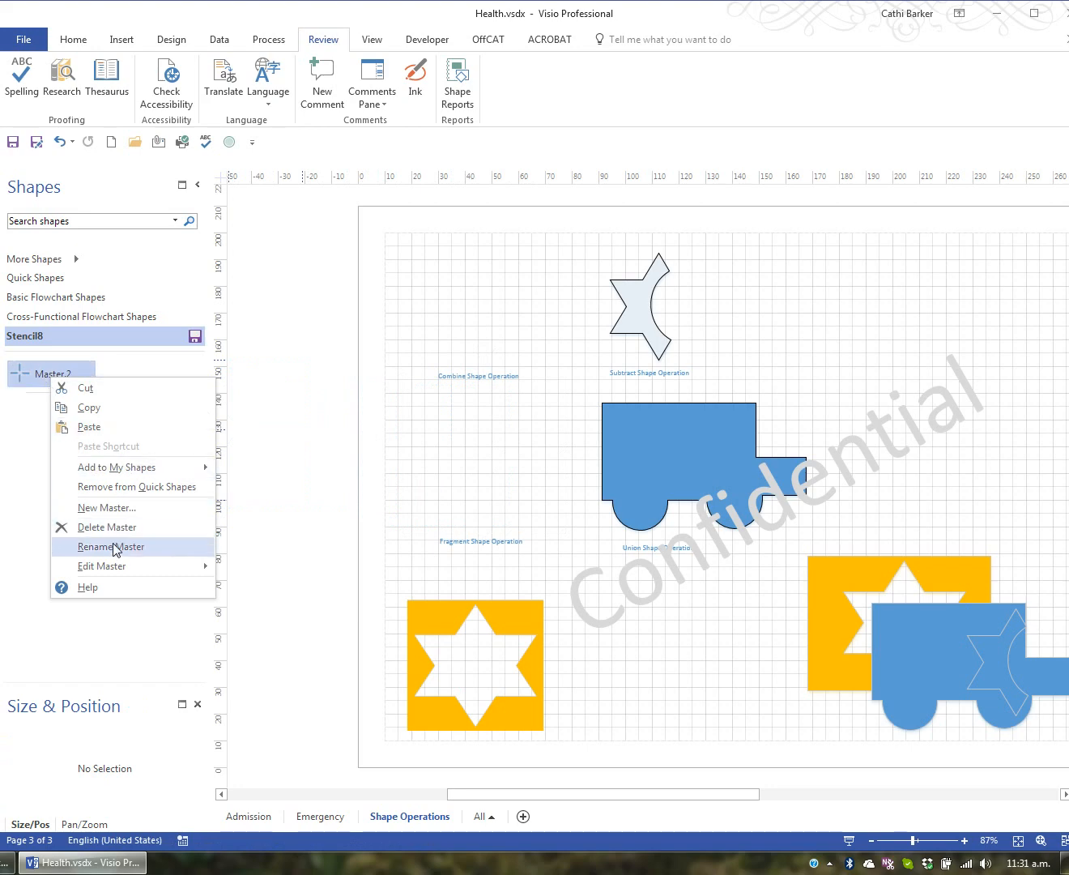
{"action": "mouse_move", "coordinate": [126, 566]}
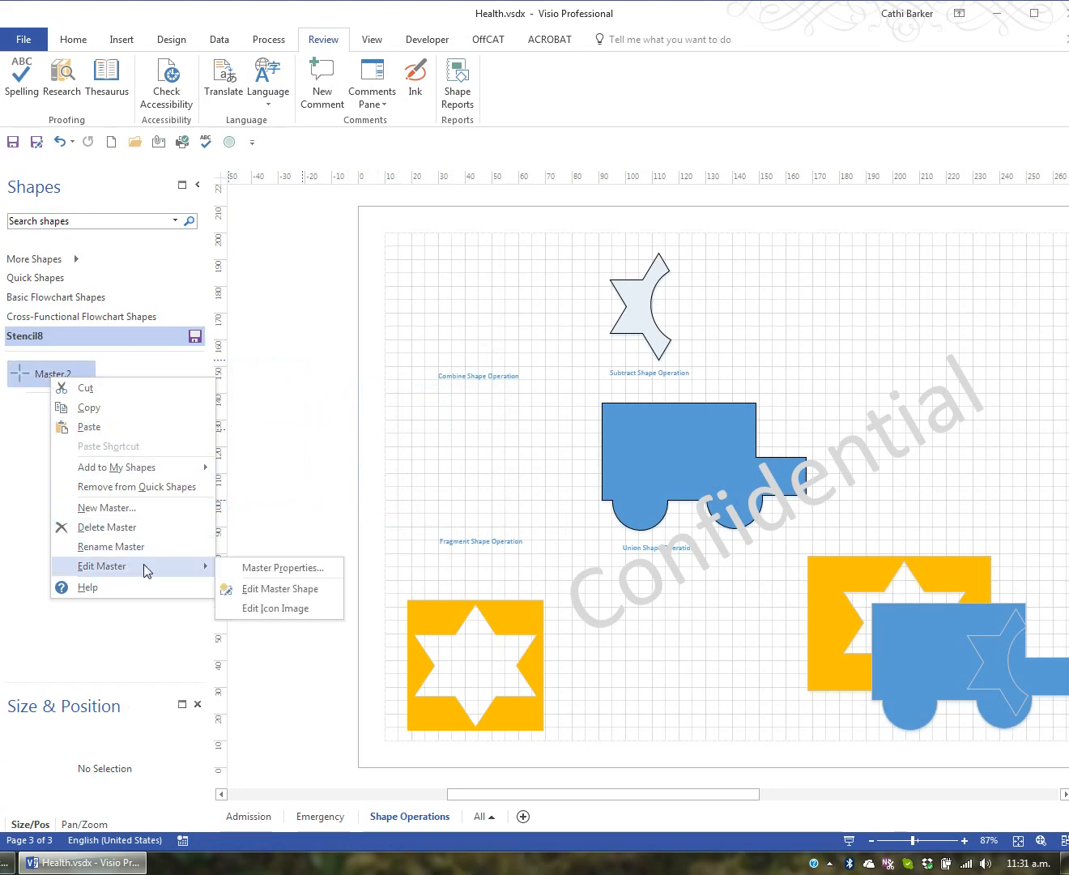
{"action": "left_click", "coordinate": [261, 567]}
{"action": "left_click_drag", "start_coordinate": [519, 288], "coordinate": [681, 542]}
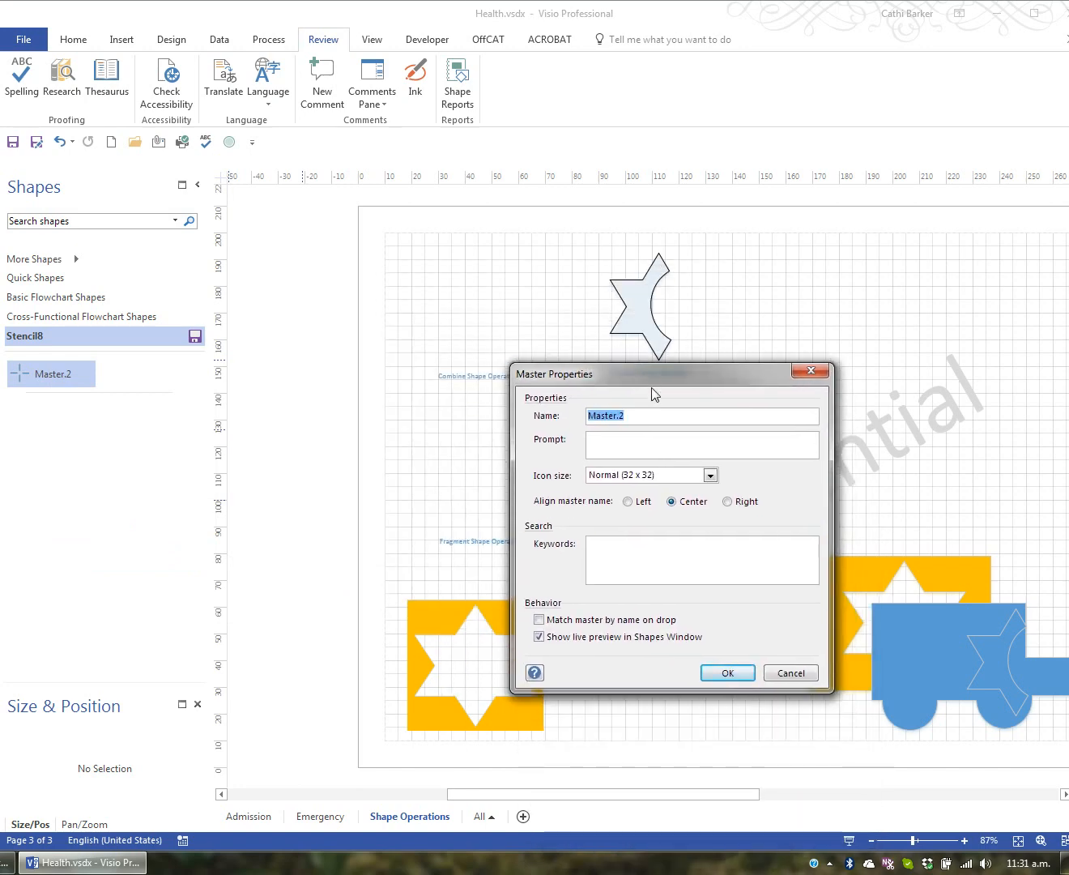
{"action": "type", "text": "Fragment"}
{"action": "left_click", "coordinate": [726, 674]}
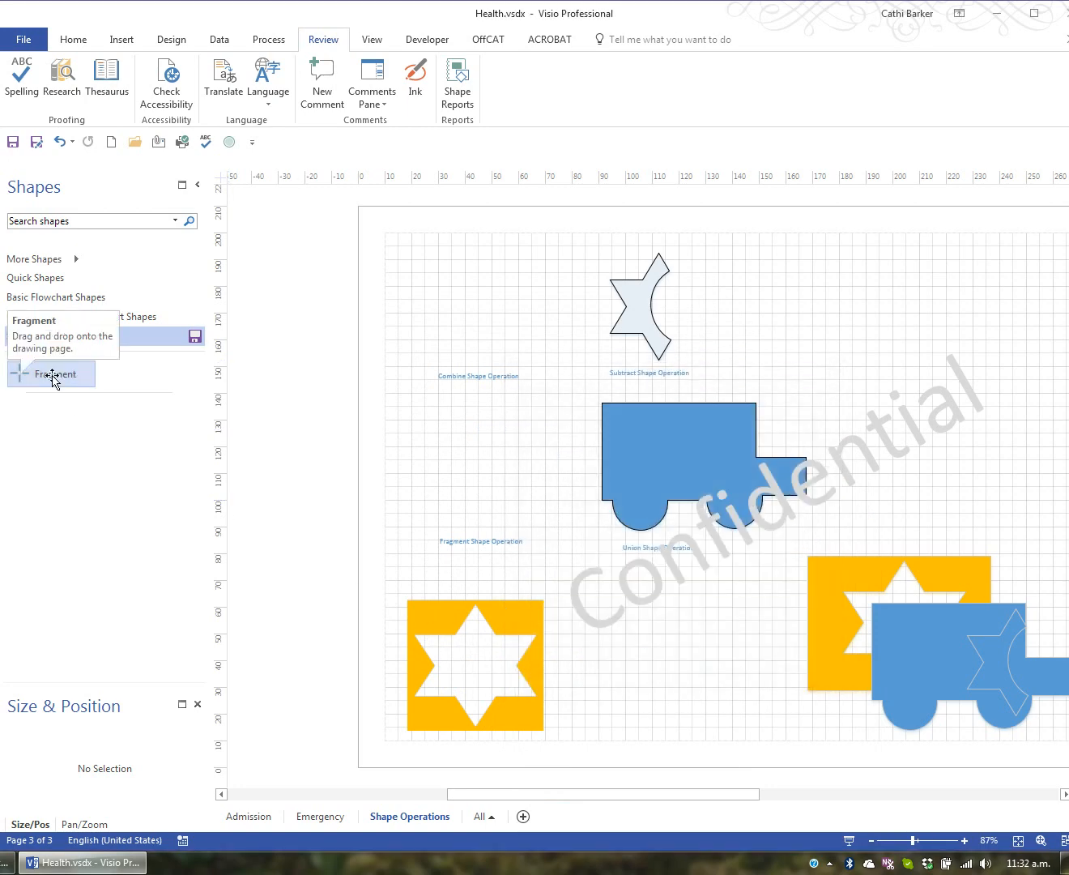
Move the separate yellow square with the star cut-out into the new stencil and name its master Combine
{"action": "left_click", "coordinate": [457, 629]}
{"action": "left_click_drag", "start_coordinate": [458, 629], "coordinate": [148, 379]}
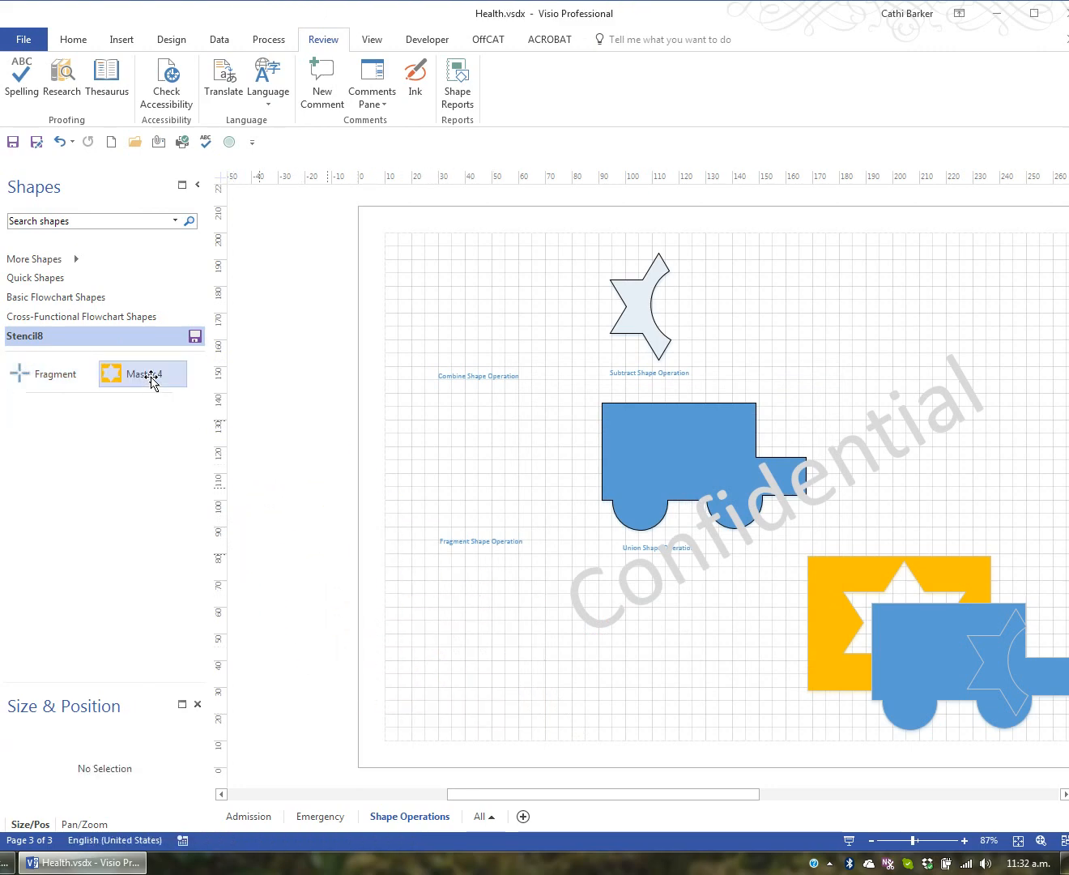
{"action": "right_click", "coordinate": [150, 380]}
{"action": "mouse_move", "coordinate": [235, 571]}
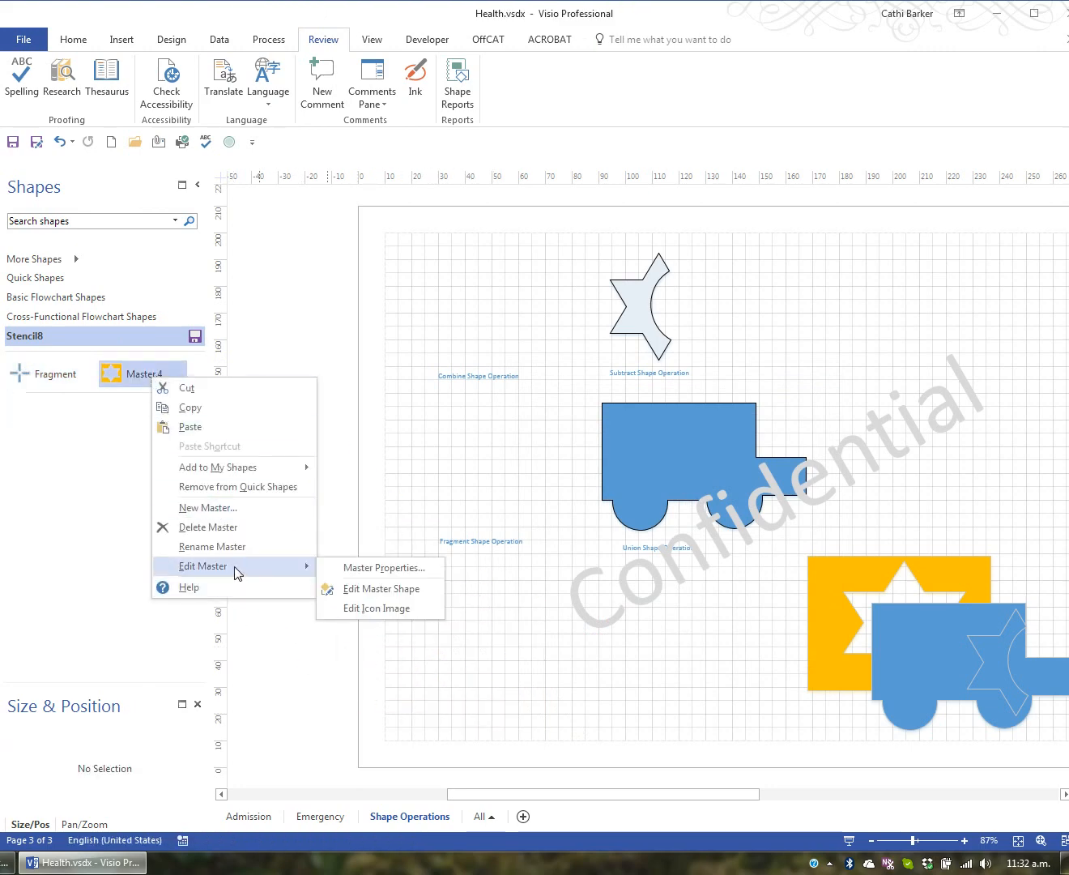
{"action": "left_click", "coordinate": [378, 568]}
{"action": "type", "text": "Combine"}
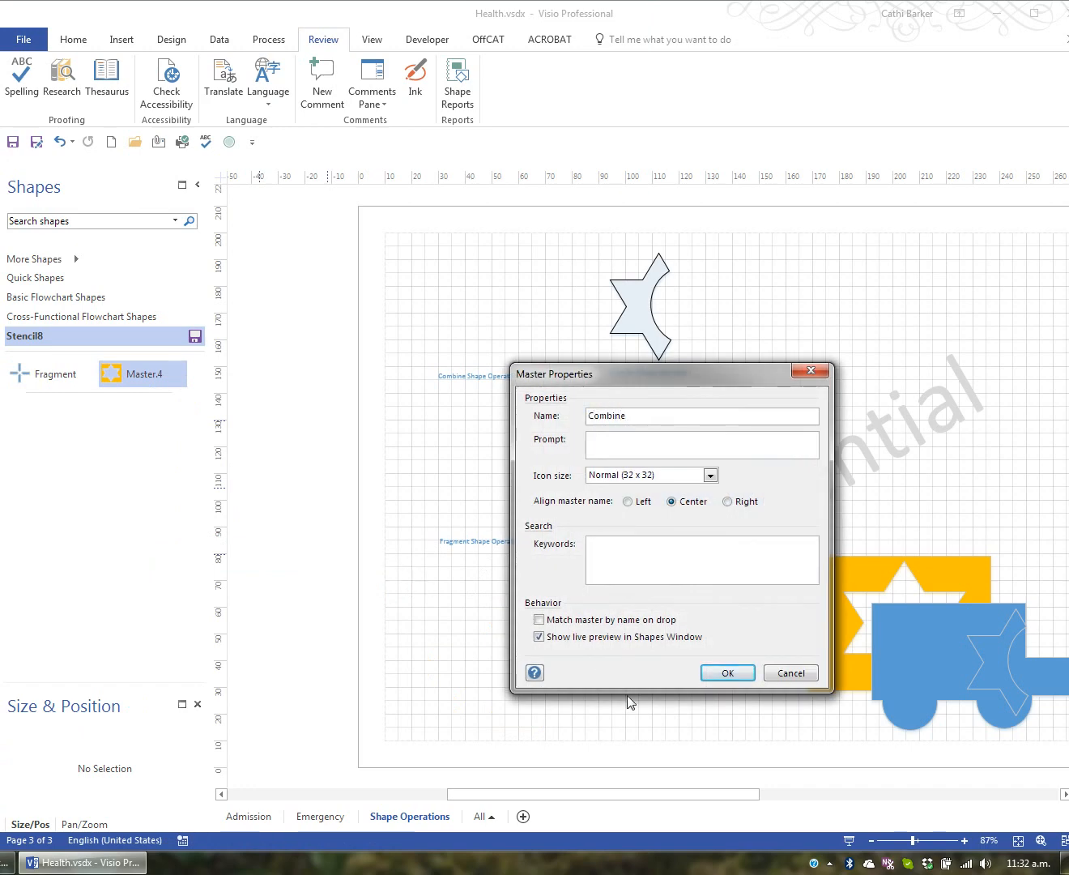
{"action": "left_click", "coordinate": [726, 675]}
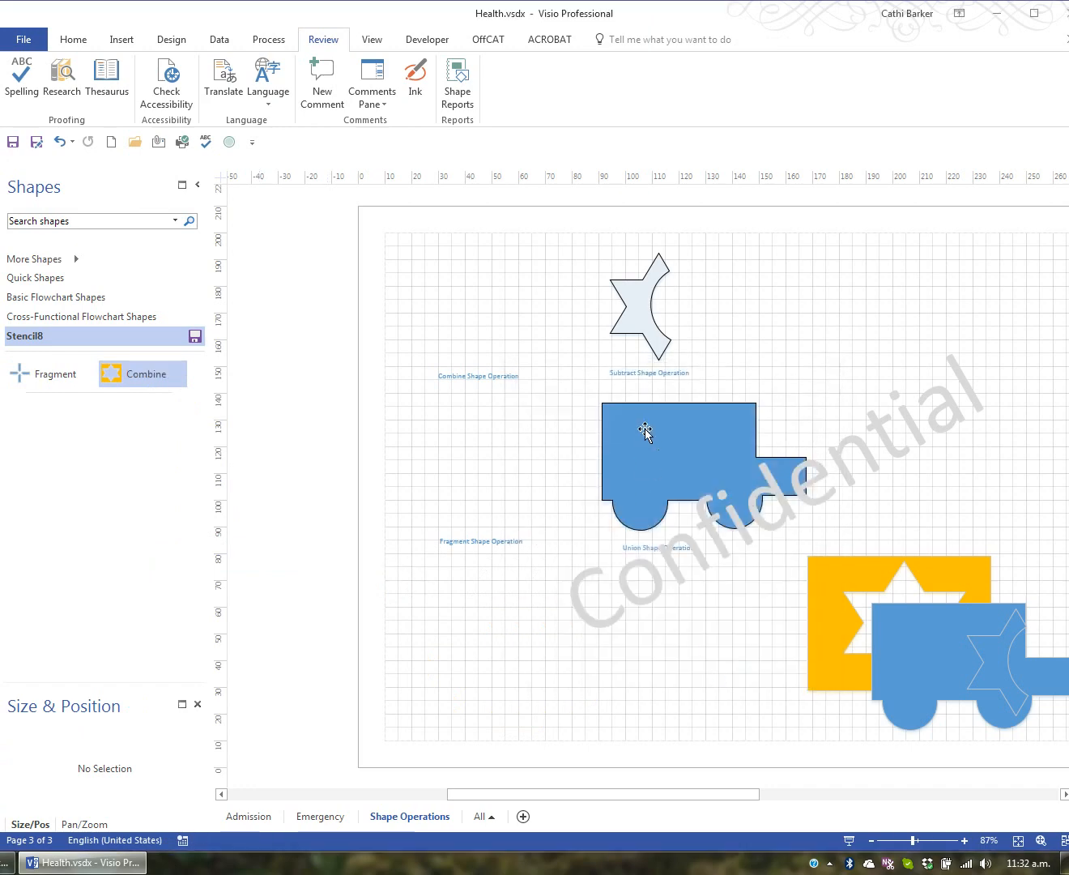
Move the blue truck shape above the Union Shape Operation label into the new stencil and name its master Union
{"action": "left_click", "coordinate": [682, 465]}
{"action": "left_click_drag", "start_coordinate": [659, 449], "coordinate": [118, 478]}
{"action": "right_click", "coordinate": [58, 414]}
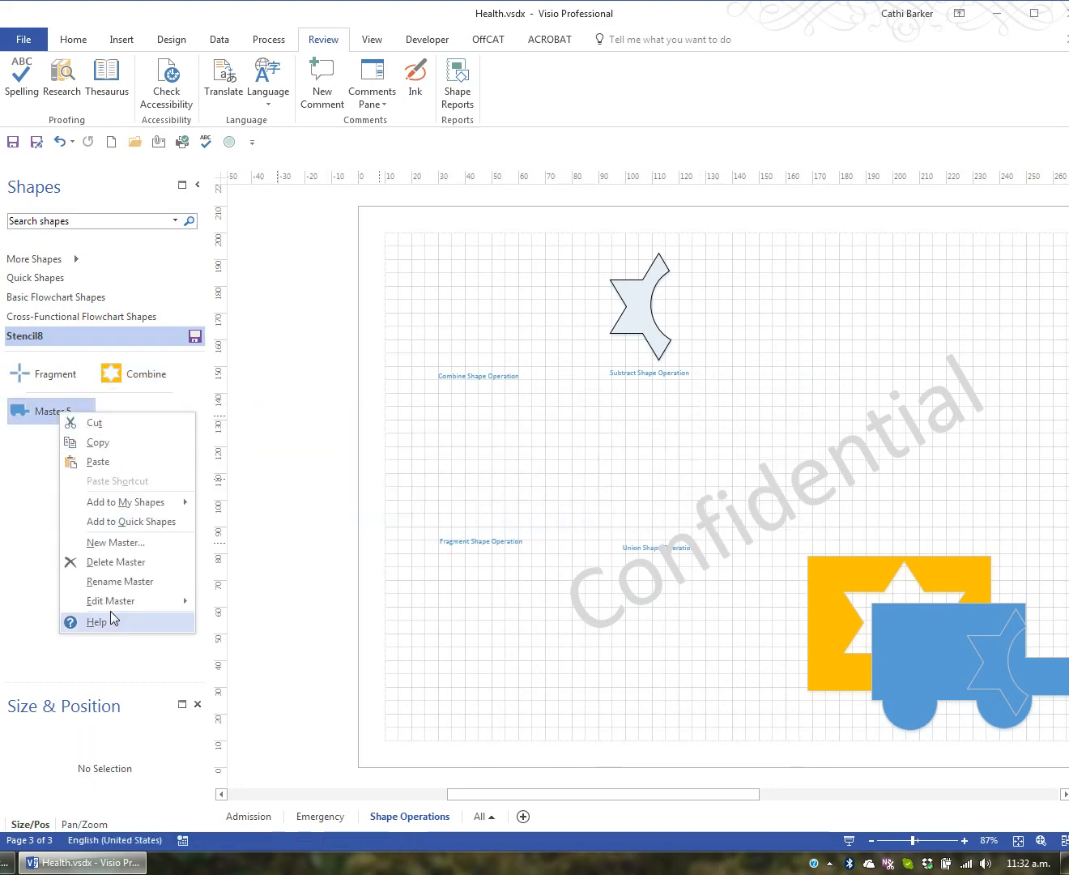
{"action": "mouse_move", "coordinate": [93, 605]}
{"action": "left_click", "coordinate": [291, 601]}
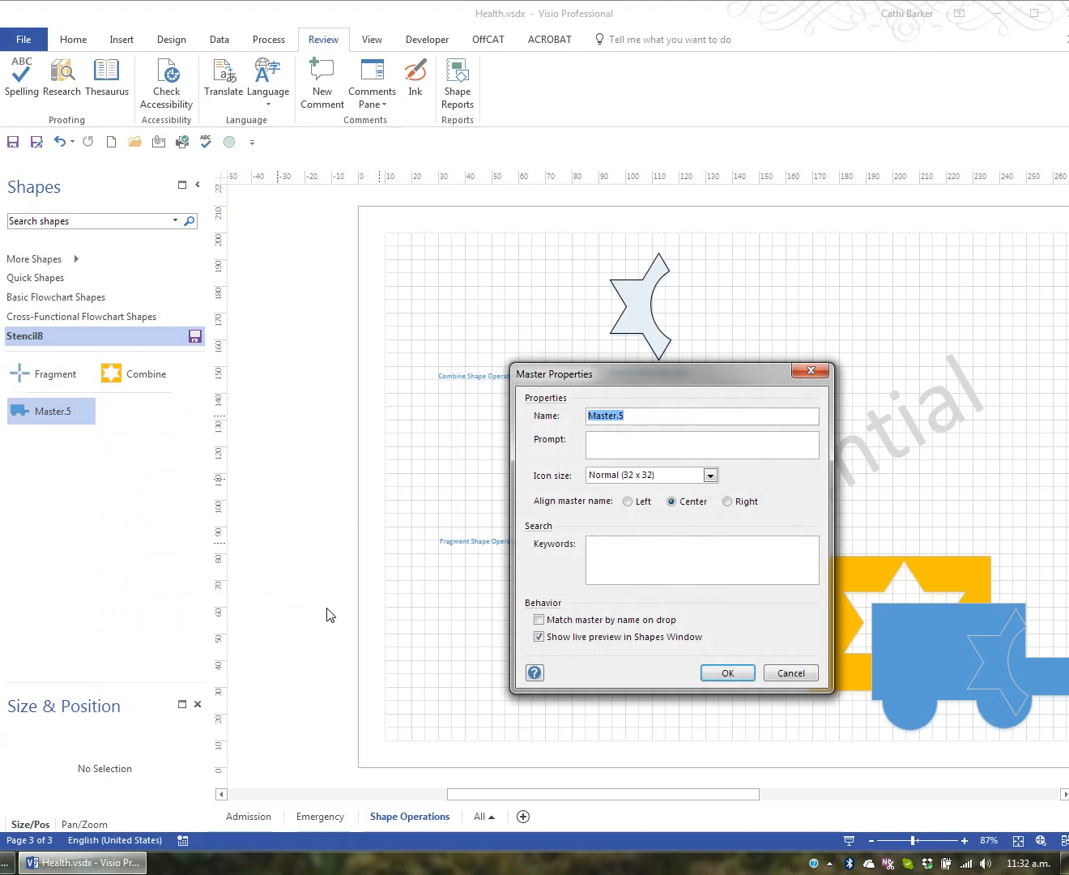
{"action": "type", "text": "Union"}
{"action": "key", "text": "Return"}
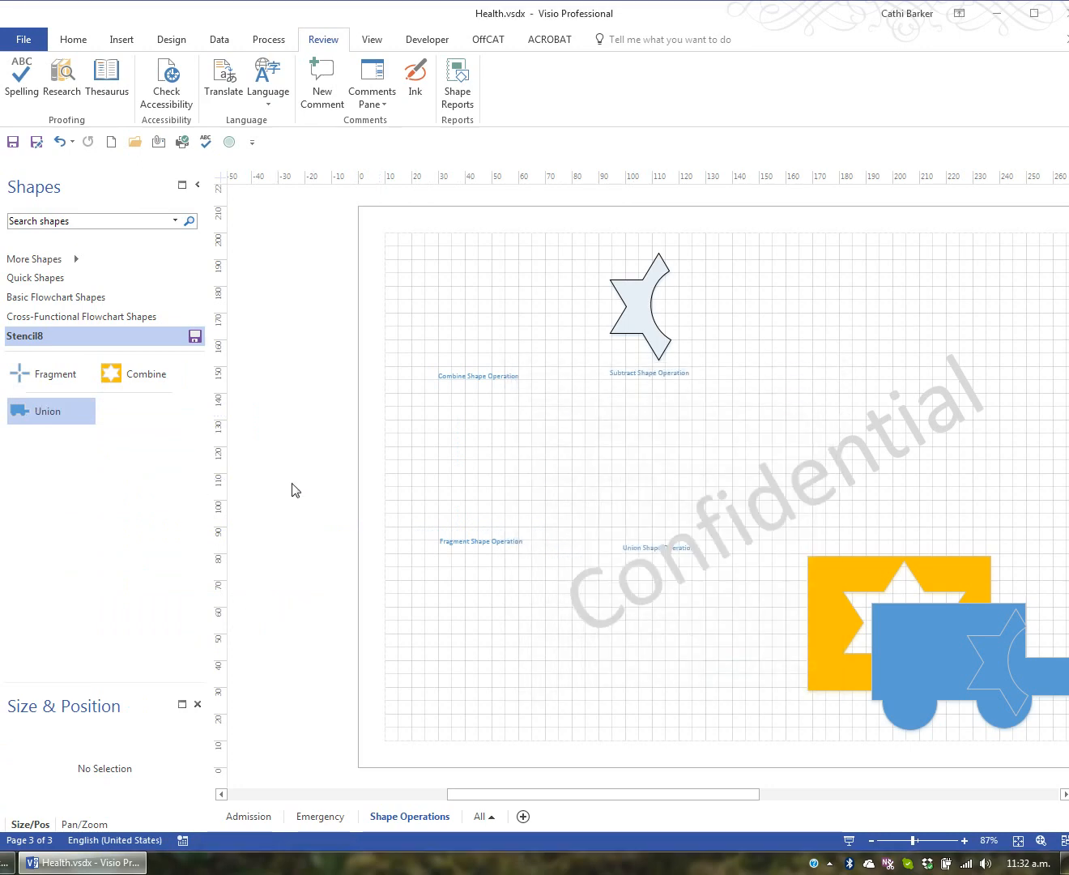
Search the shapes for "star", place the Legend Shapes star below the Combine Shape Operation label and enlarge it to about 22 mm
{"action": "left_click", "coordinate": [89, 221]}
{"action": "type", "text": "star"}
{"action": "key", "text": "Return"}
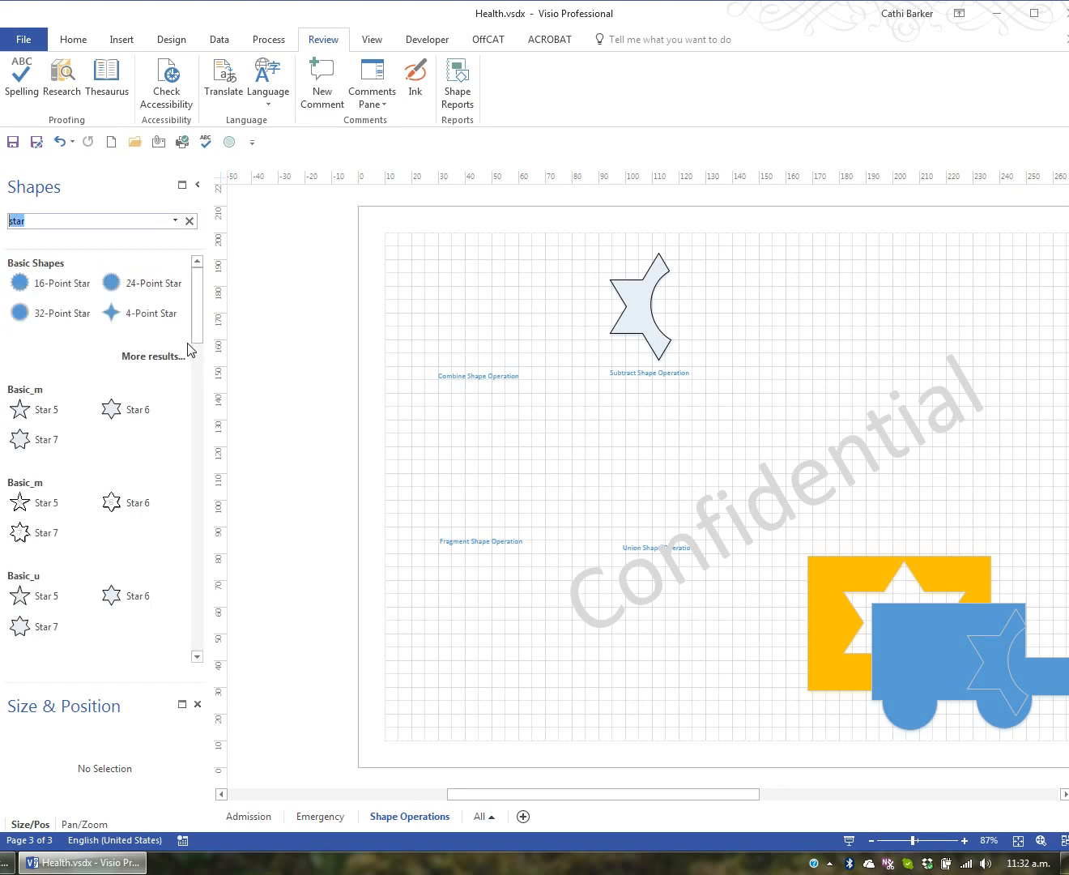
{"action": "left_click_drag", "start_coordinate": [197, 339], "coordinate": [214, 537]}
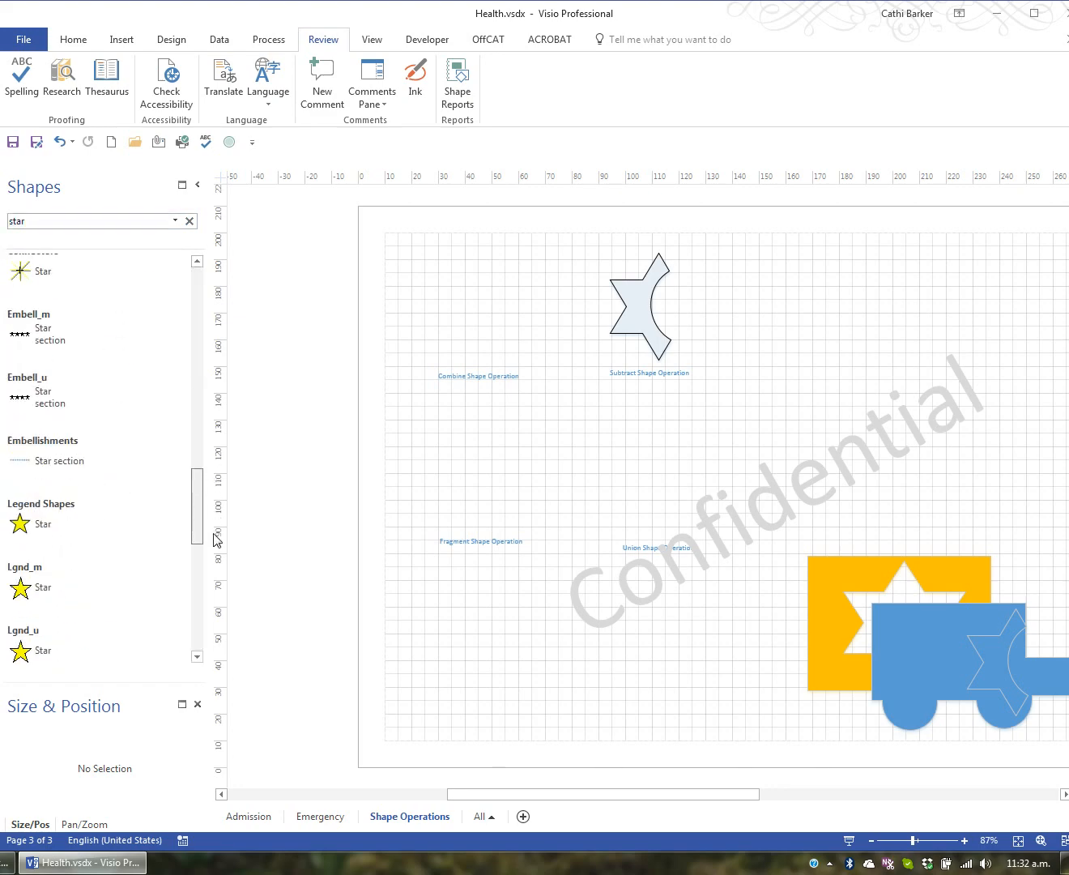
{"action": "left_click_drag", "start_coordinate": [26, 530], "coordinate": [473, 440]}
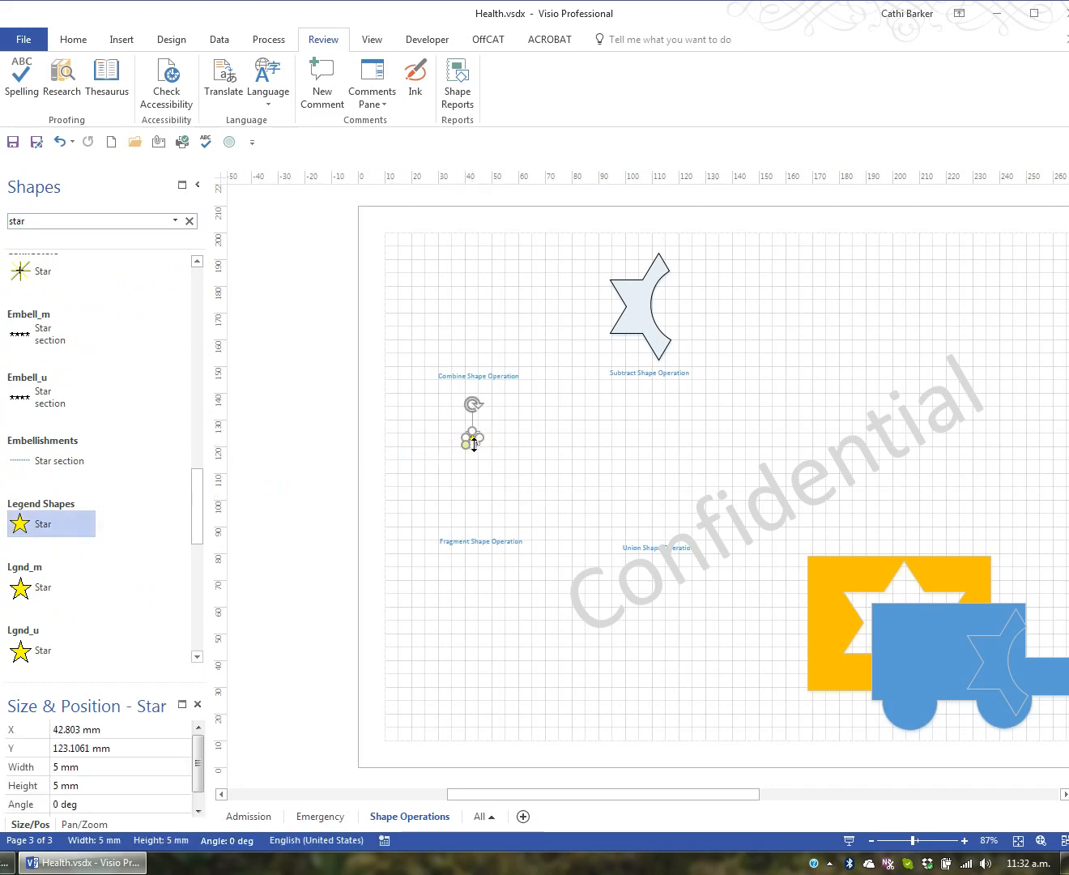
{"action": "left_click_drag", "start_coordinate": [475, 443], "coordinate": [490, 492]}
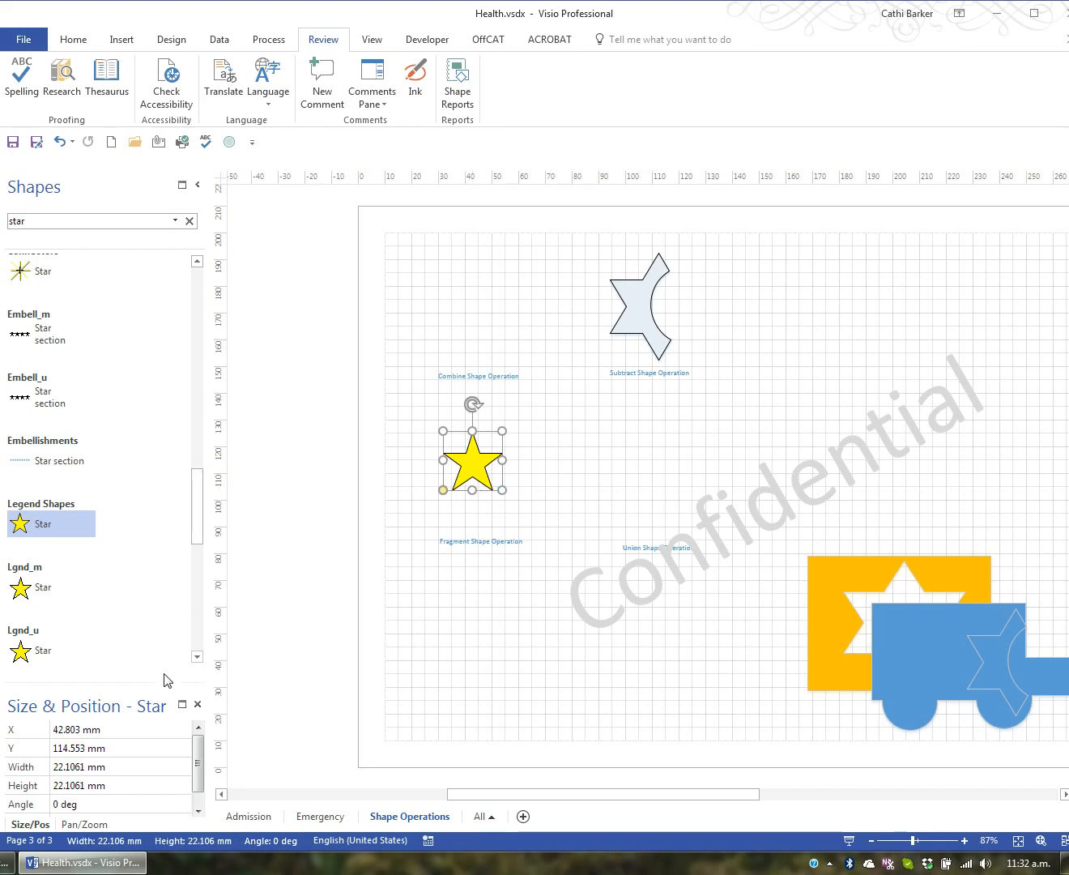
Clear the shape search, move the yellow star from the page into the new stencil and name its master Star
{"action": "left_click", "coordinate": [190, 221]}
{"action": "left_click_drag", "start_coordinate": [471, 466], "coordinate": [133, 421]}
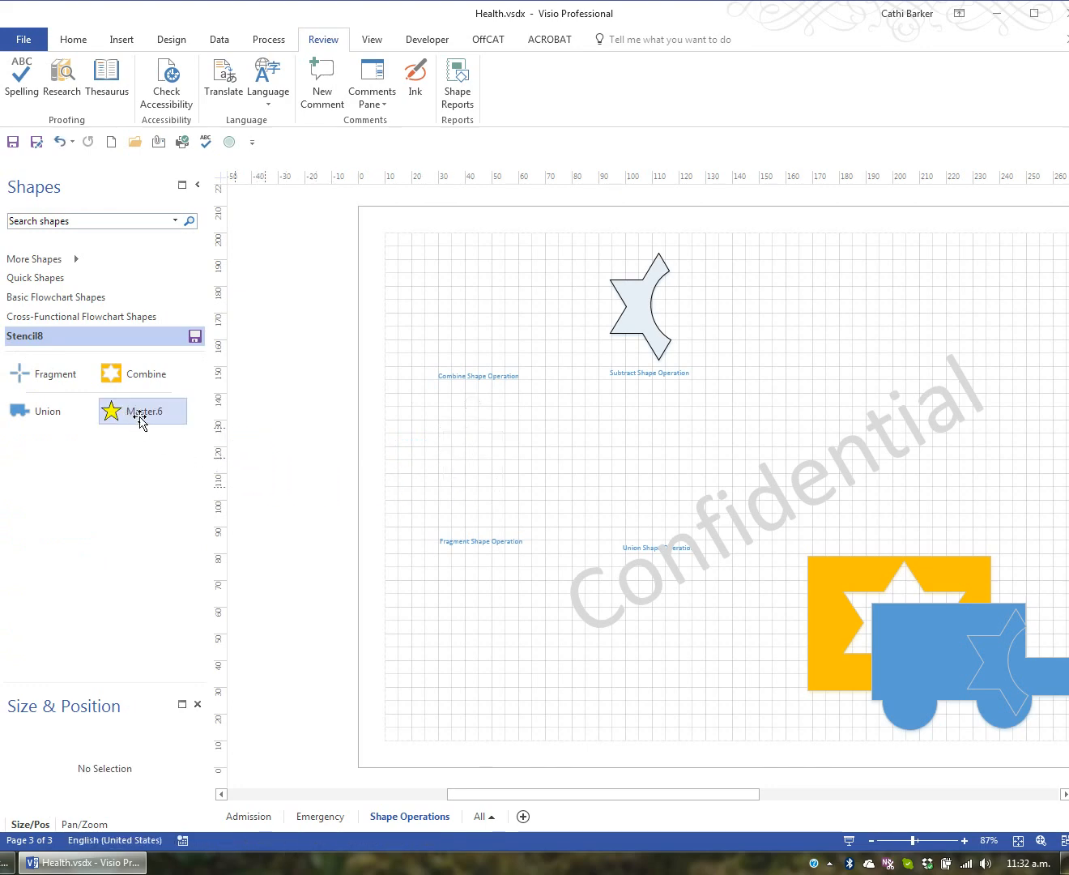
{"action": "right_click", "coordinate": [142, 416]}
{"action": "mouse_move", "coordinate": [200, 604]}
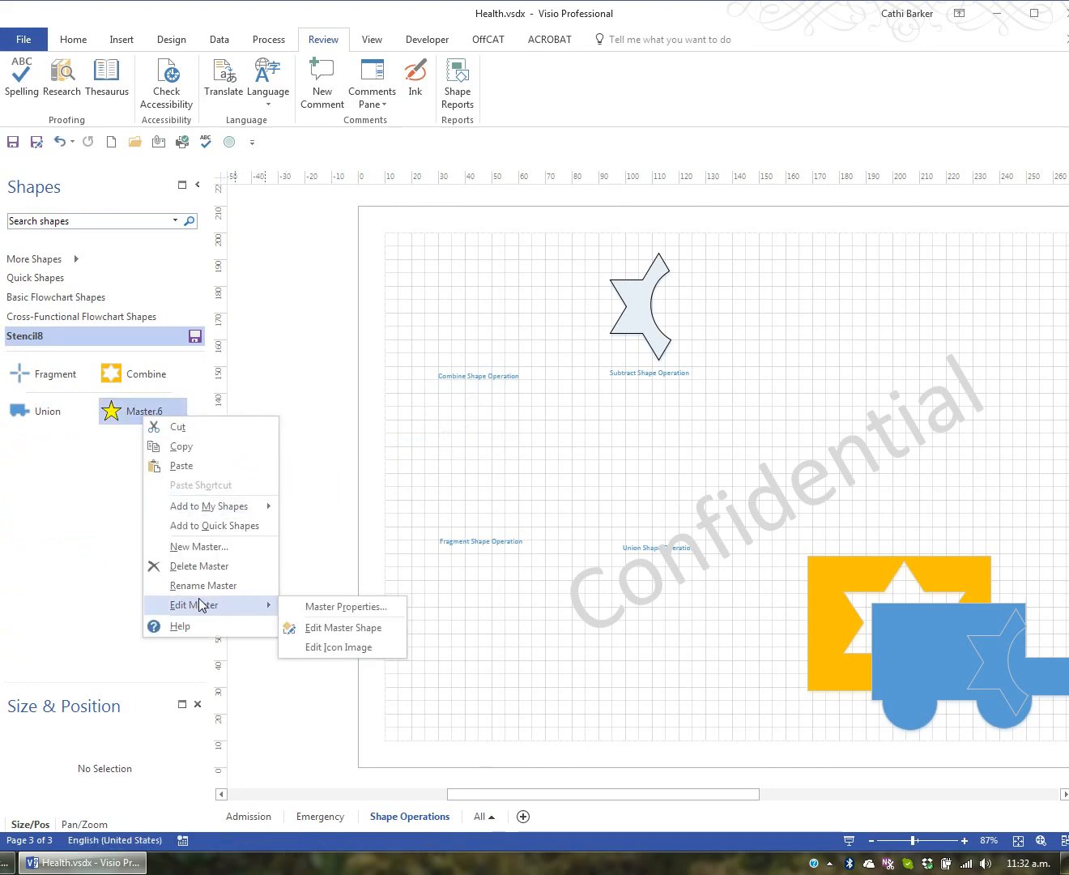
{"action": "left_click", "coordinate": [348, 607]}
{"action": "type", "text": "Start"}
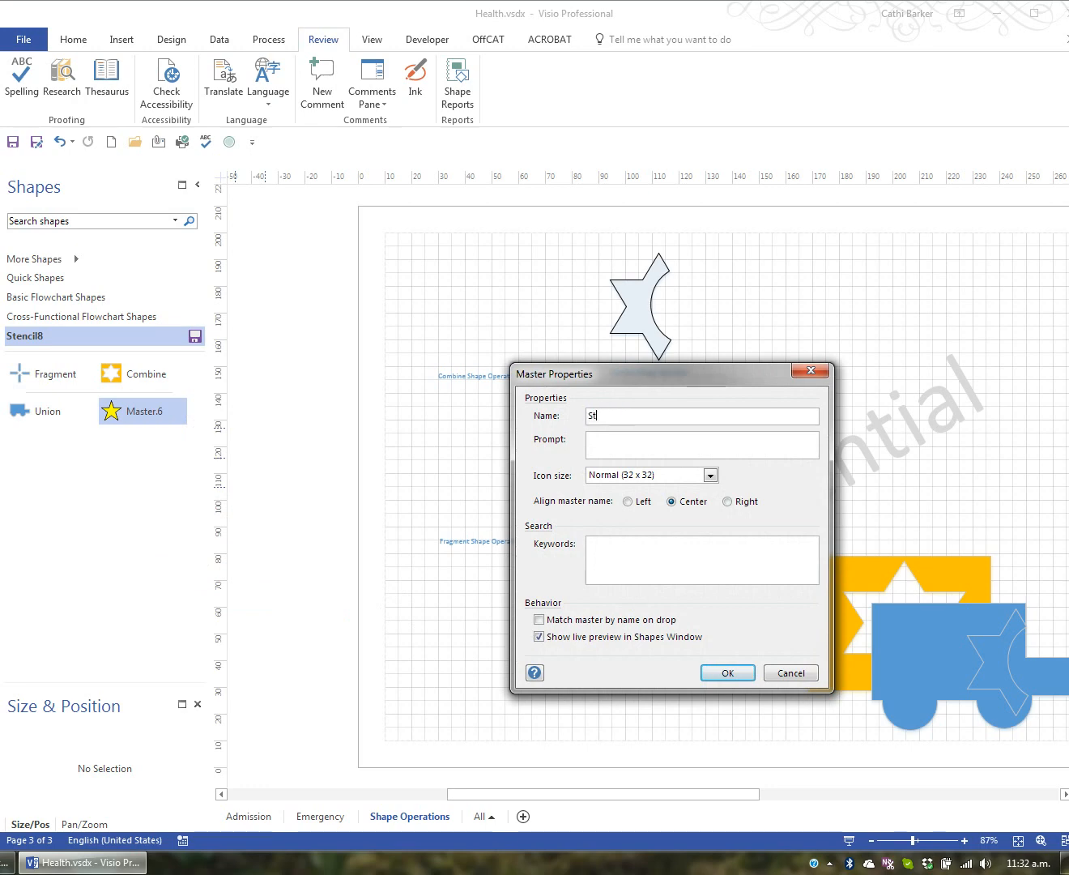
{"action": "key", "text": "Return"}
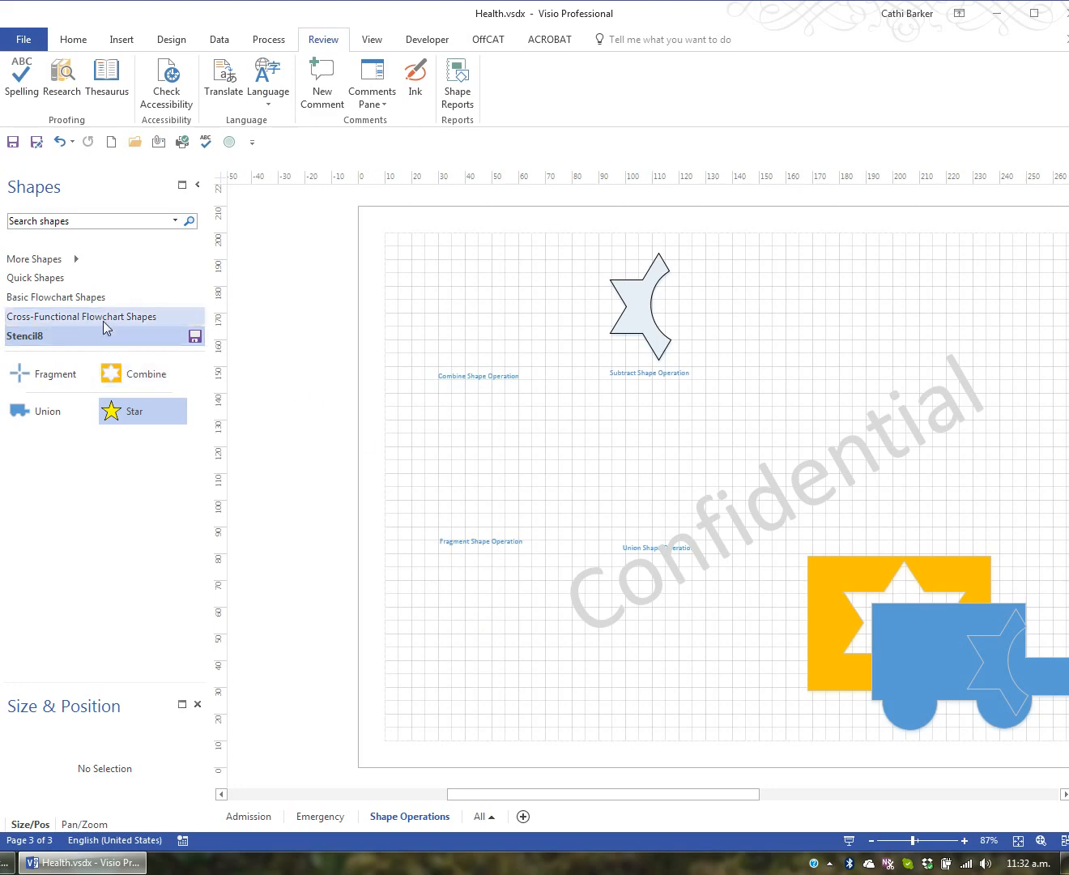
Place a Decision and a Process shape from Basic Flowchart Shapes between the Combine and Fragment Shape Operation labels
{"action": "left_click", "coordinate": [94, 302]}
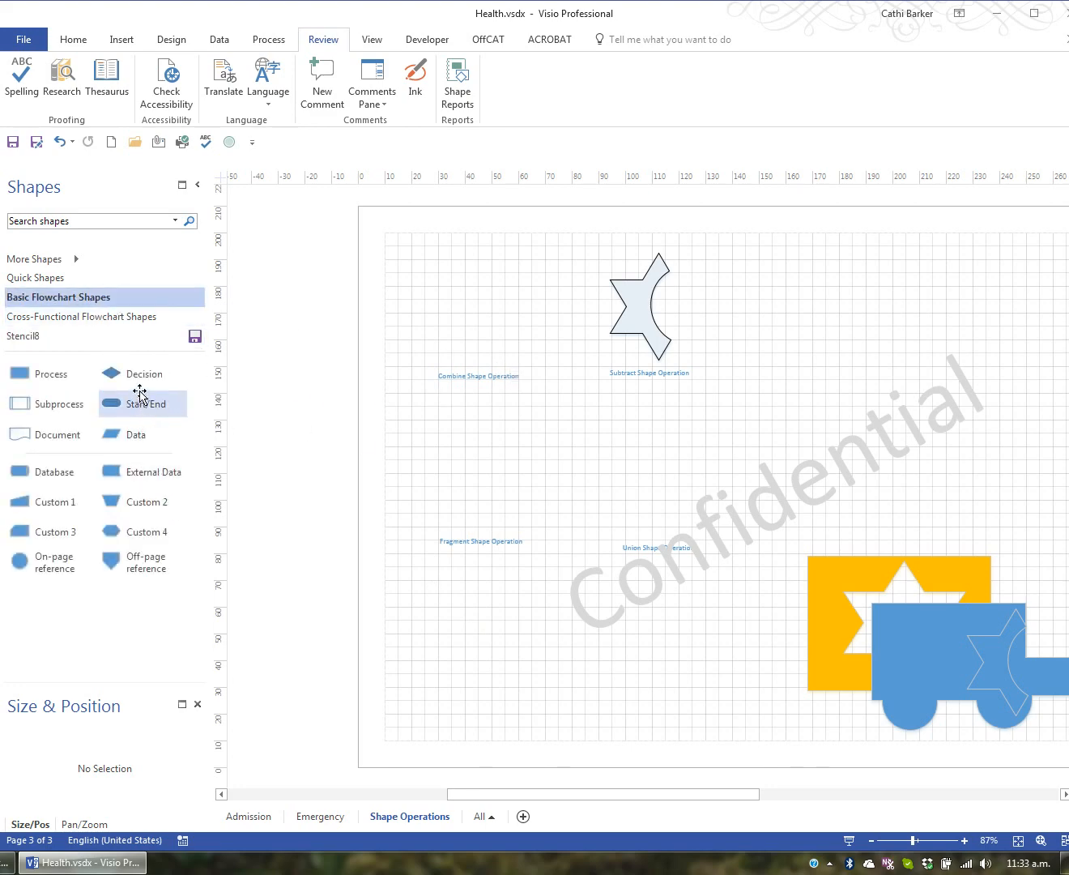
{"action": "left_click_drag", "start_coordinate": [119, 373], "coordinate": [508, 418]}
{"action": "left_click_drag", "start_coordinate": [43, 377], "coordinate": [508, 484]}
Move the Decision diamond and the Process rectangle from the page into the new stencil
{"action": "left_click", "coordinate": [31, 336]}
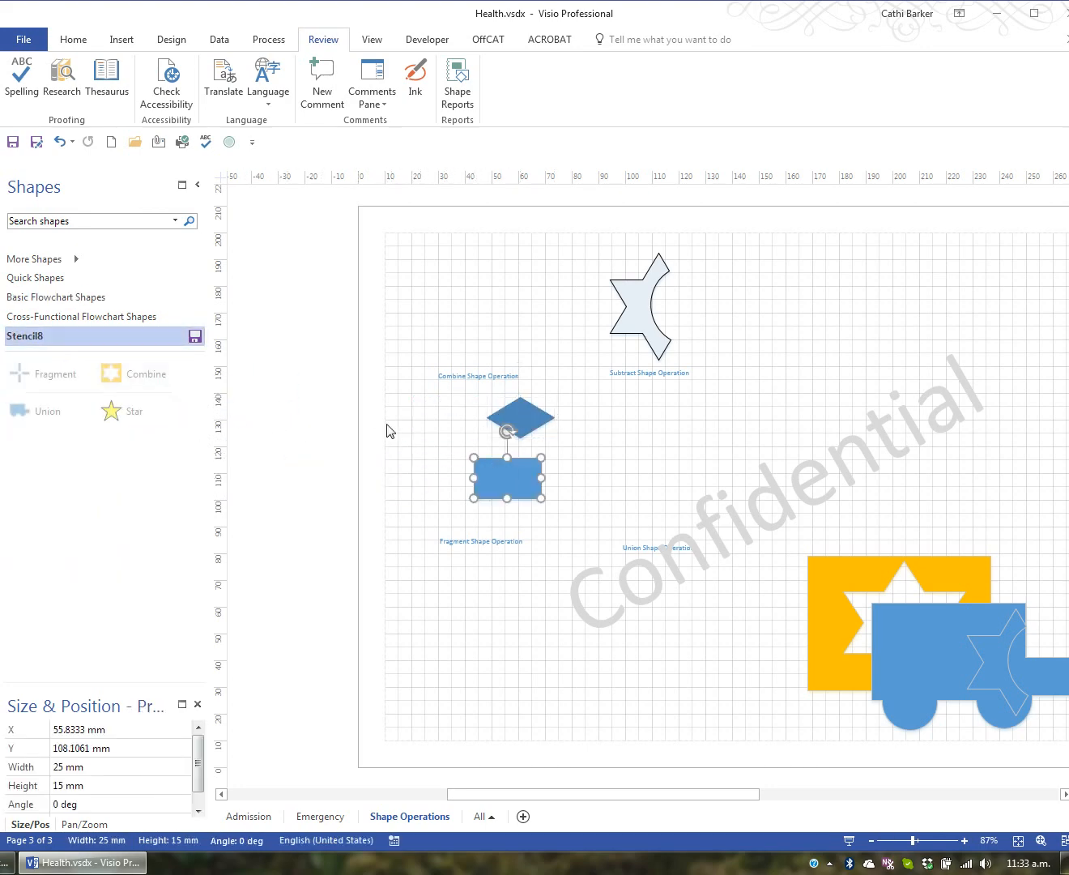
{"action": "left_click_drag", "start_coordinate": [547, 419], "coordinate": [53, 453]}
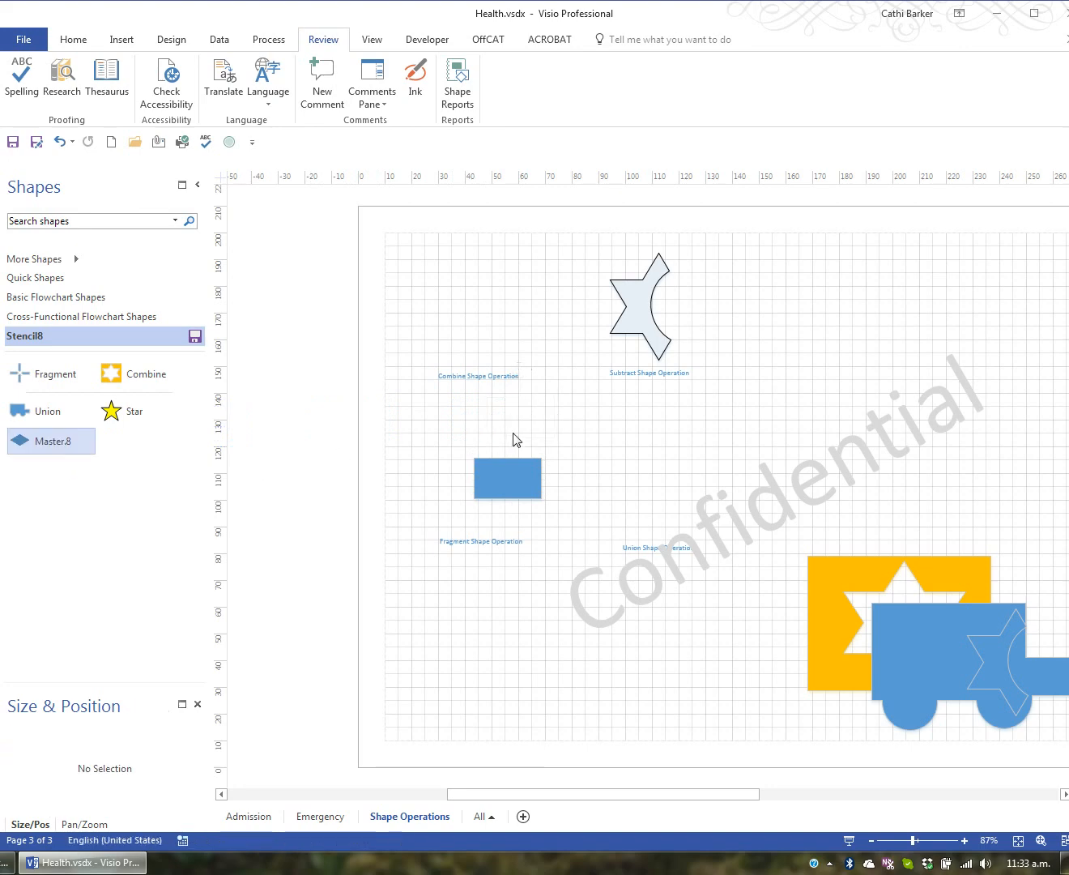
{"action": "left_click_drag", "start_coordinate": [511, 479], "coordinate": [158, 457]}
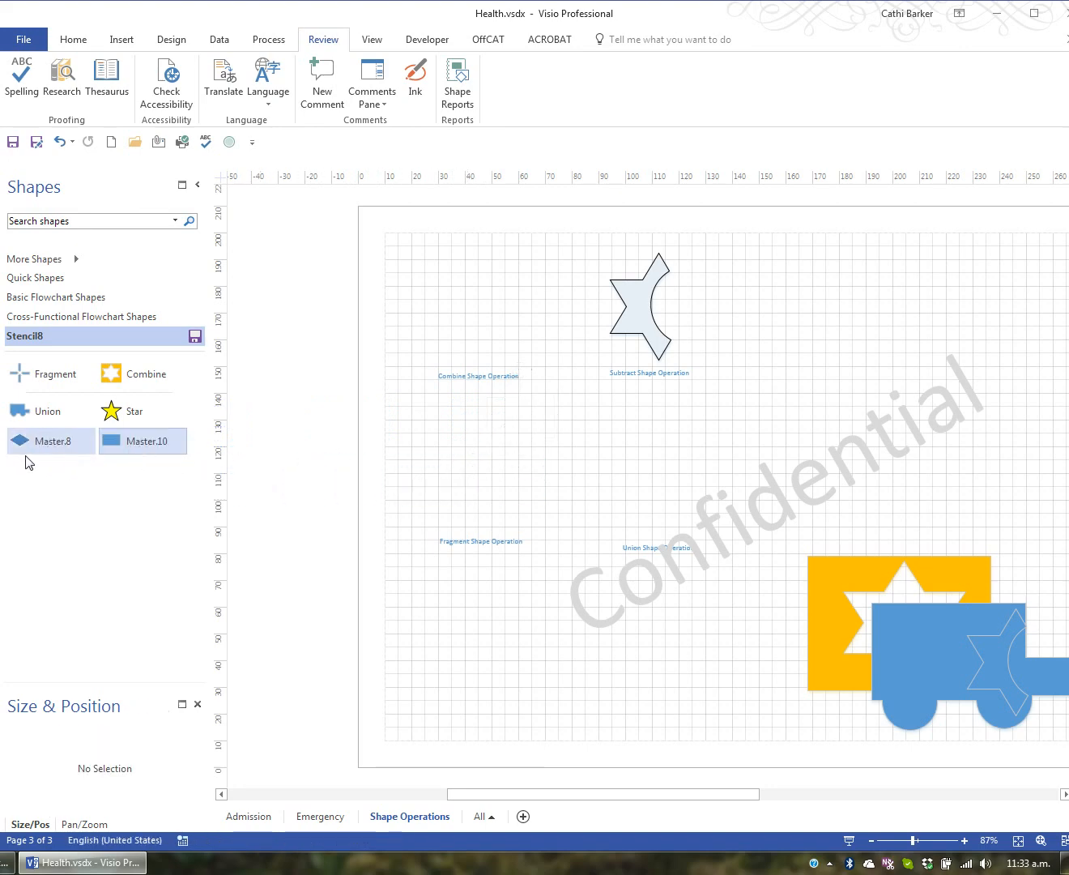
Set the diamond master's name to Decision in its master properties
{"action": "right_click", "coordinate": [48, 447]}
{"action": "mouse_move", "coordinate": [162, 631]}
{"action": "left_click", "coordinate": [254, 635]}
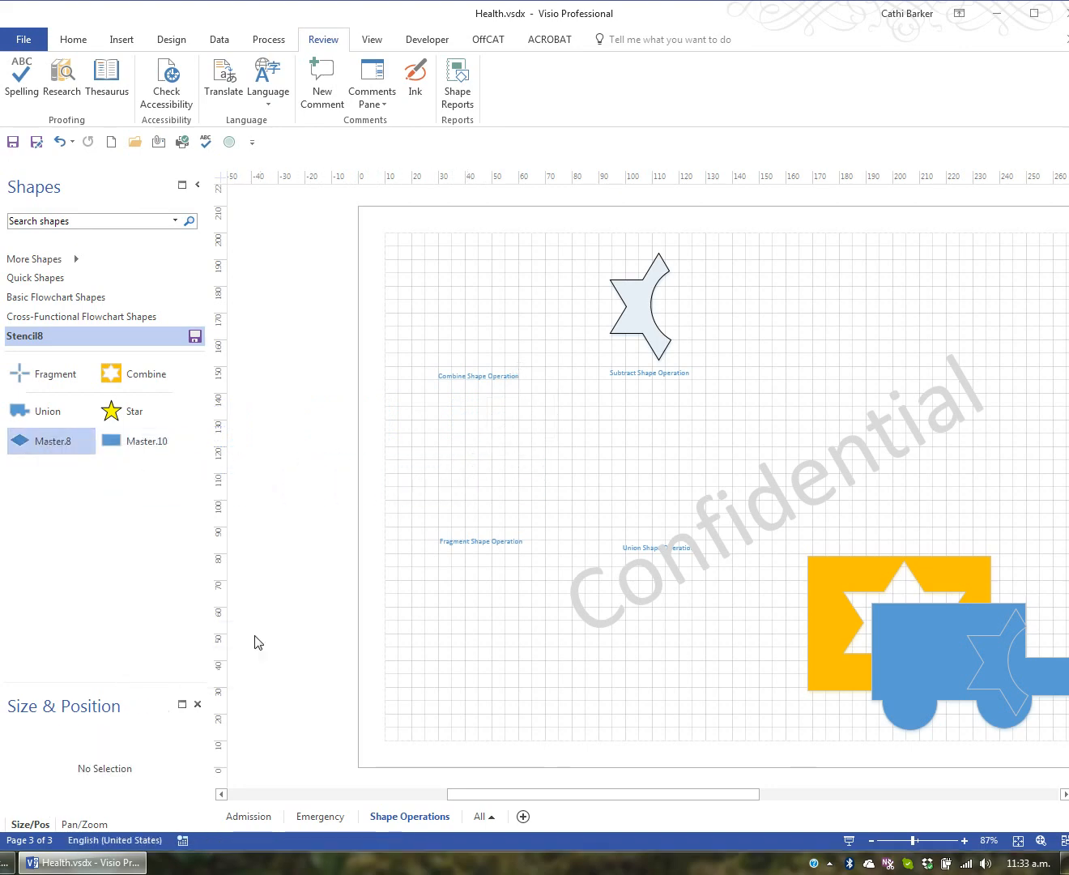
{"action": "type", "text": "Decision"}
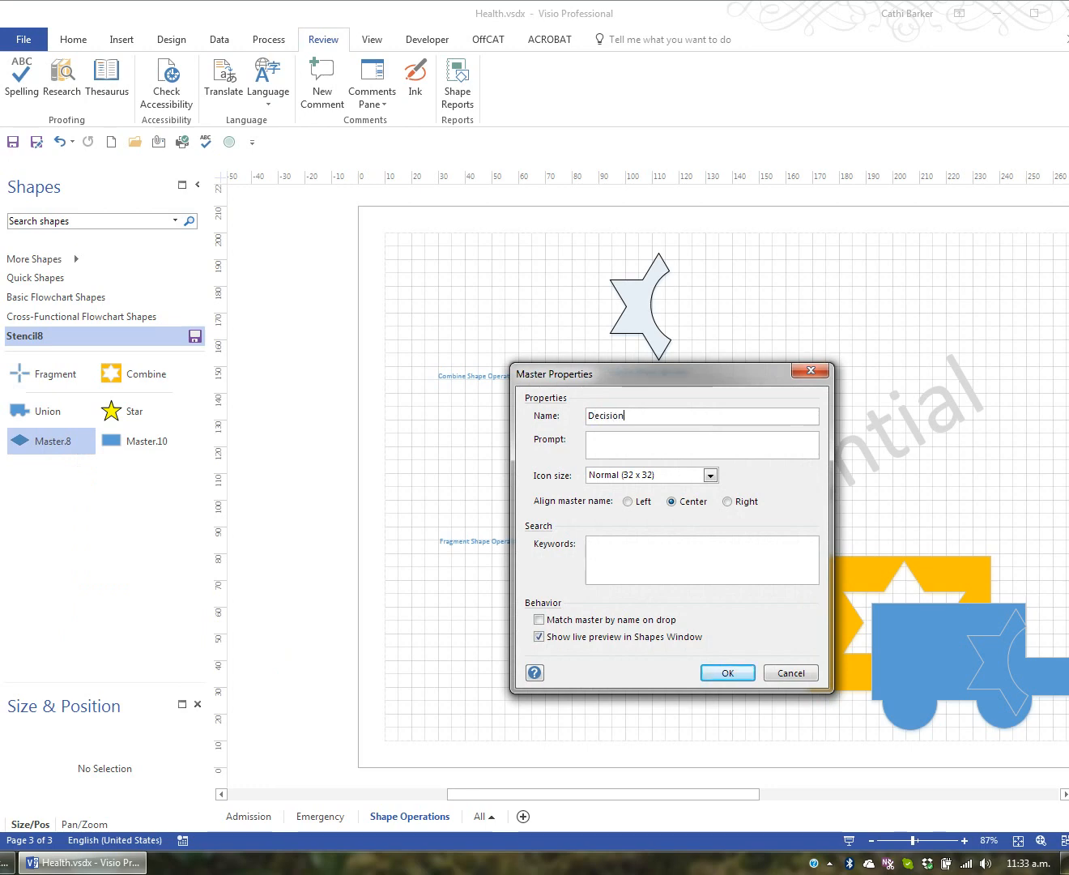
{"action": "key", "text": "Return"}
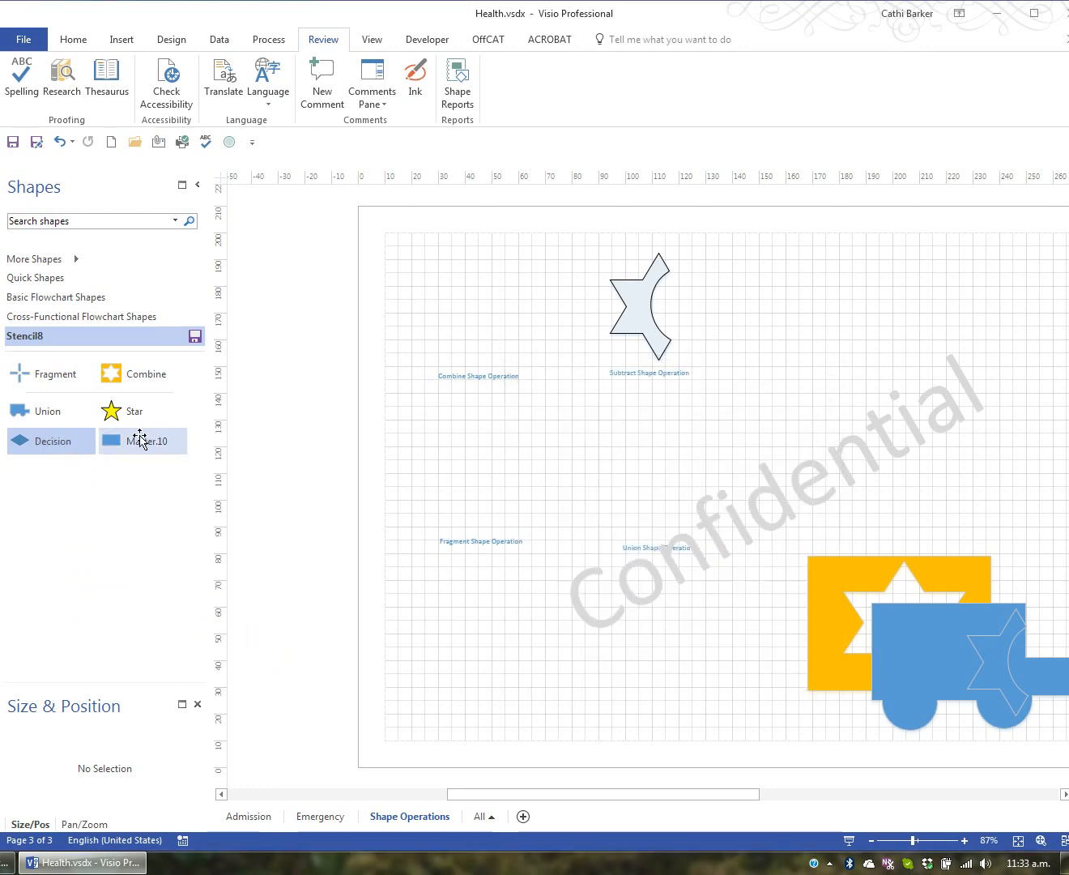
Set the rectangle master's name to Process in its master properties
{"action": "right_click", "coordinate": [138, 440]}
{"action": "mouse_move", "coordinate": [194, 624]}
{"action": "left_click", "coordinate": [338, 628]}
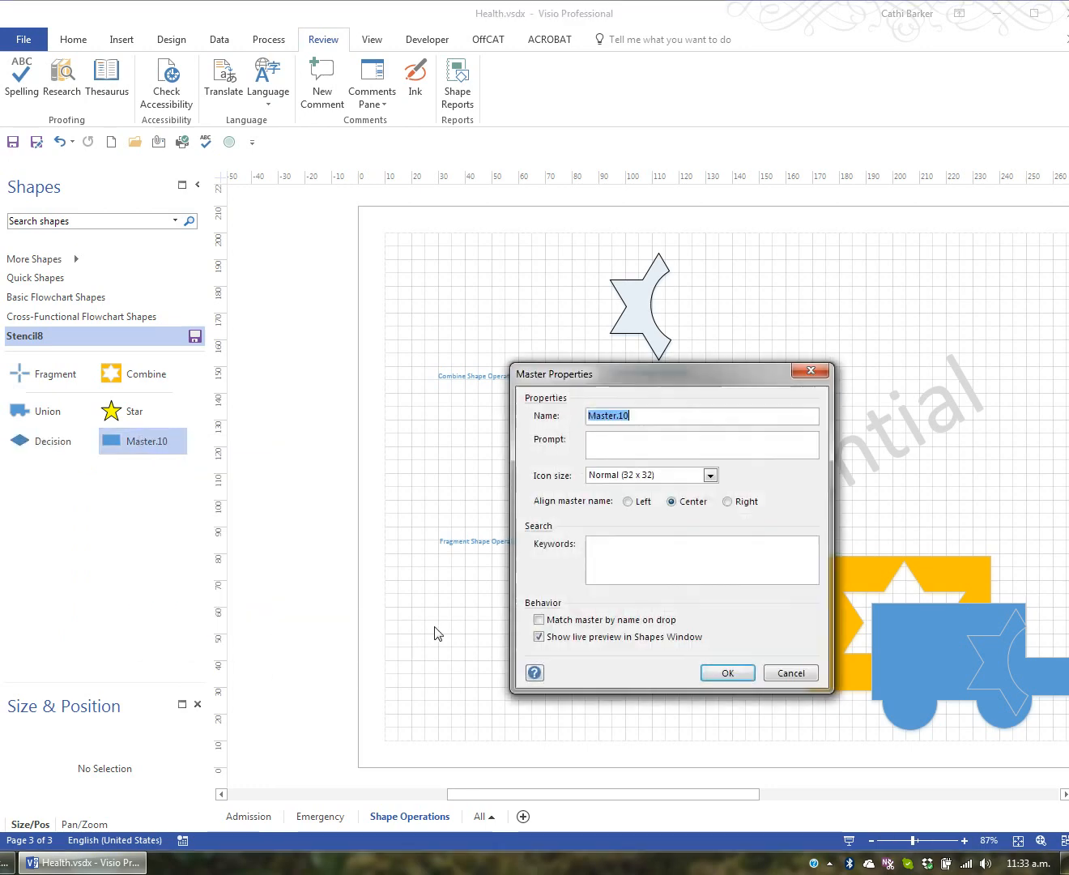
{"action": "type", "text": "Process"}
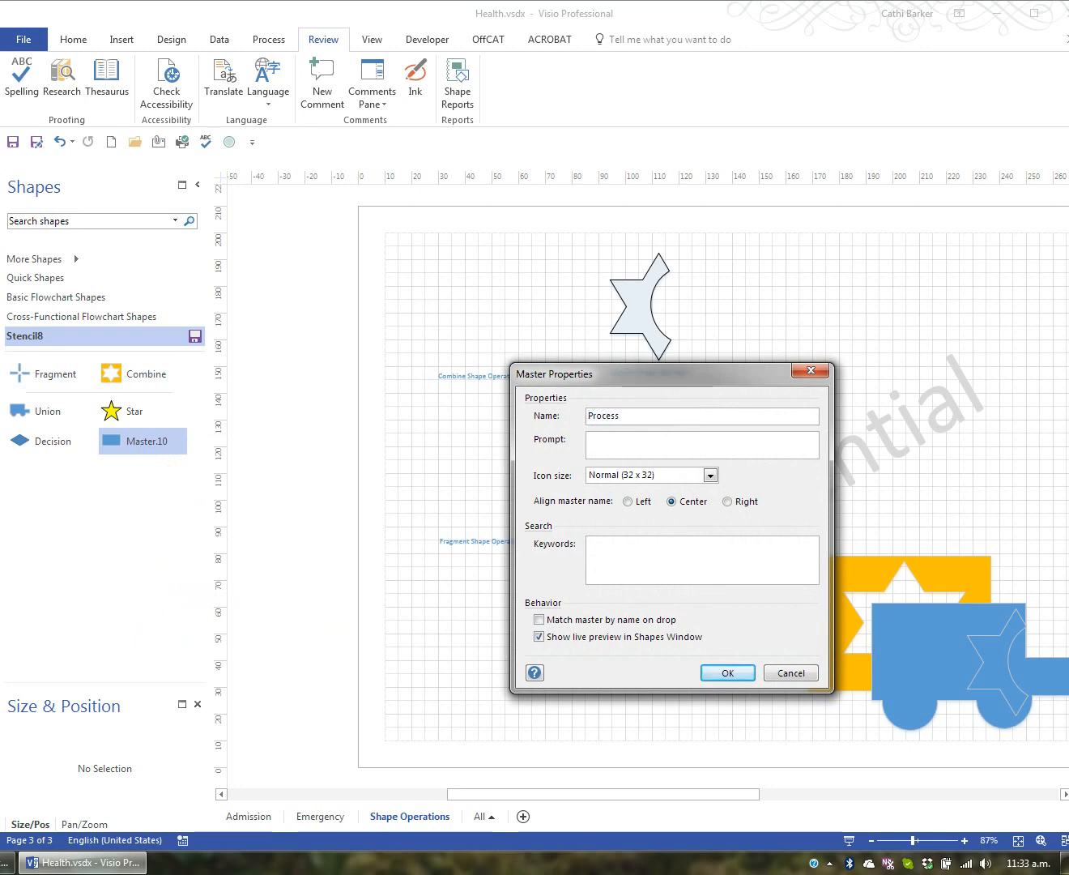
{"action": "key", "text": "Return"}
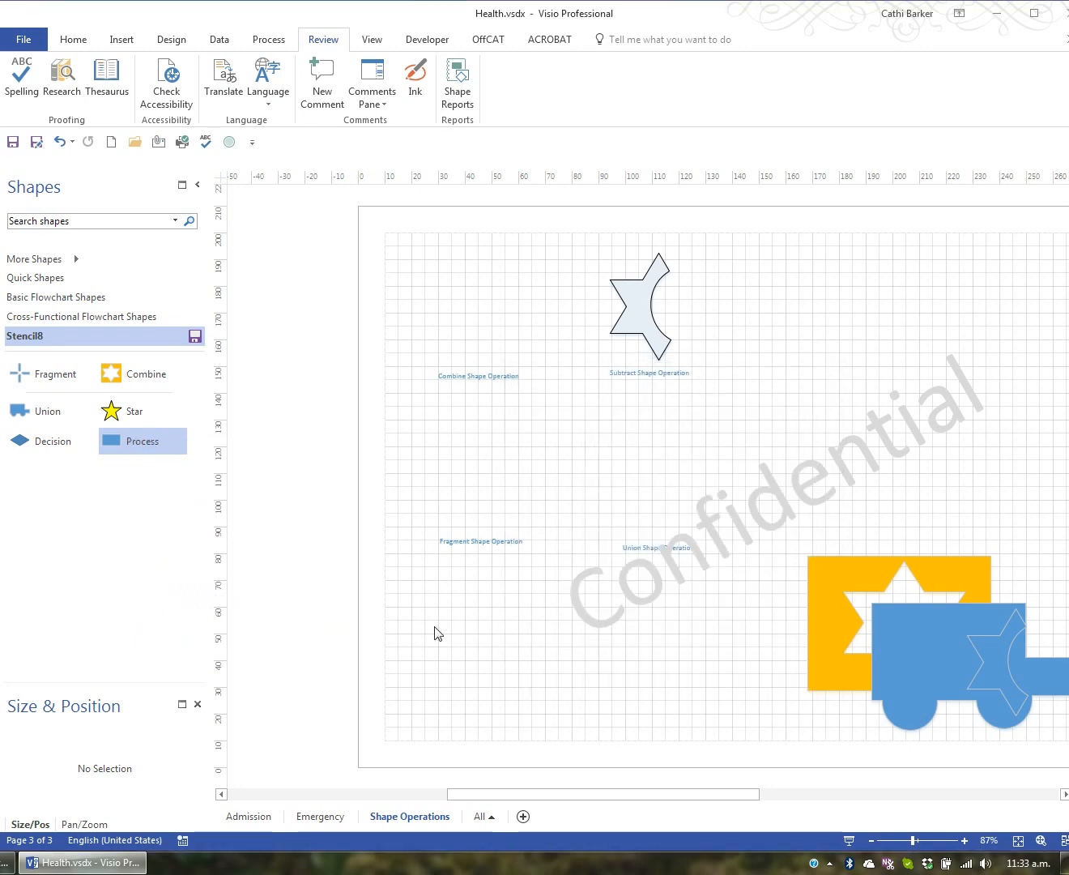
Save the custom stencil to the Desktop as a Visio Stencil (*.vssx) named with the author's first name, and close it
{"action": "left_click", "coordinate": [197, 336]}
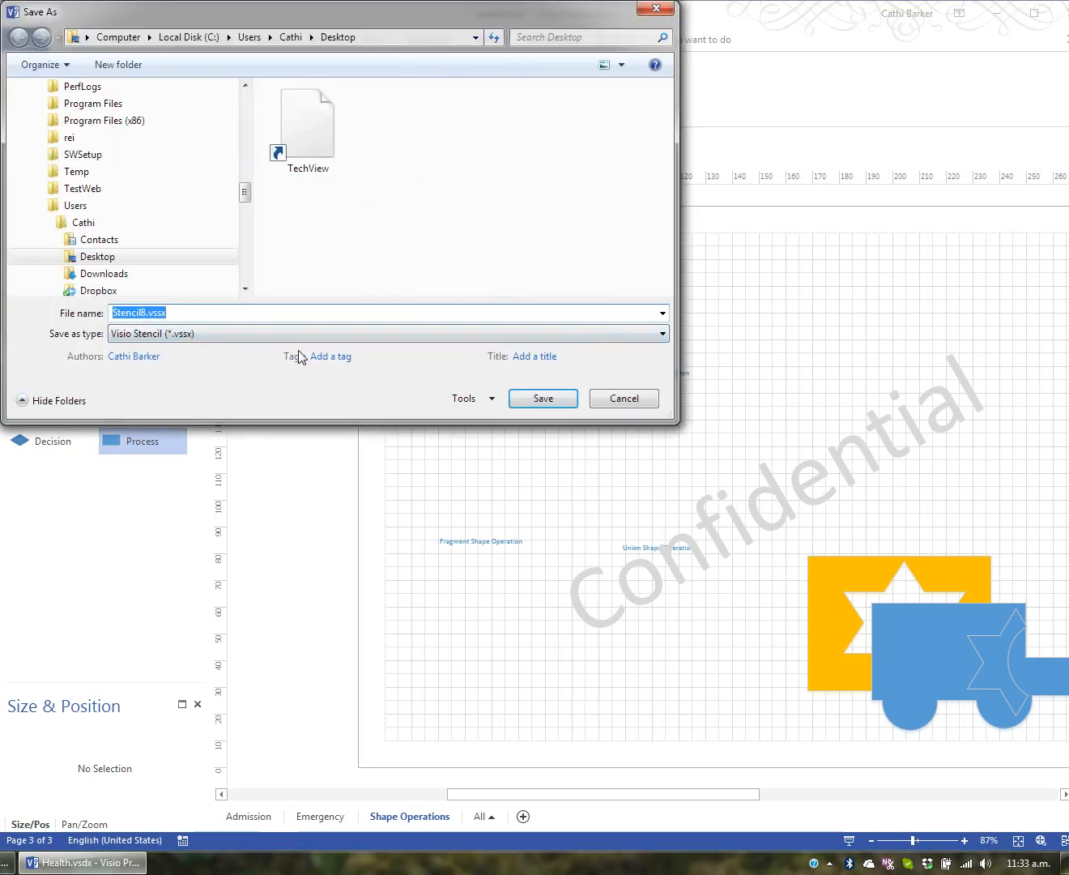
{"action": "type", "text": "Cathi"}
{"action": "left_click_drag", "start_coordinate": [246, 196], "coordinate": [267, 102]}
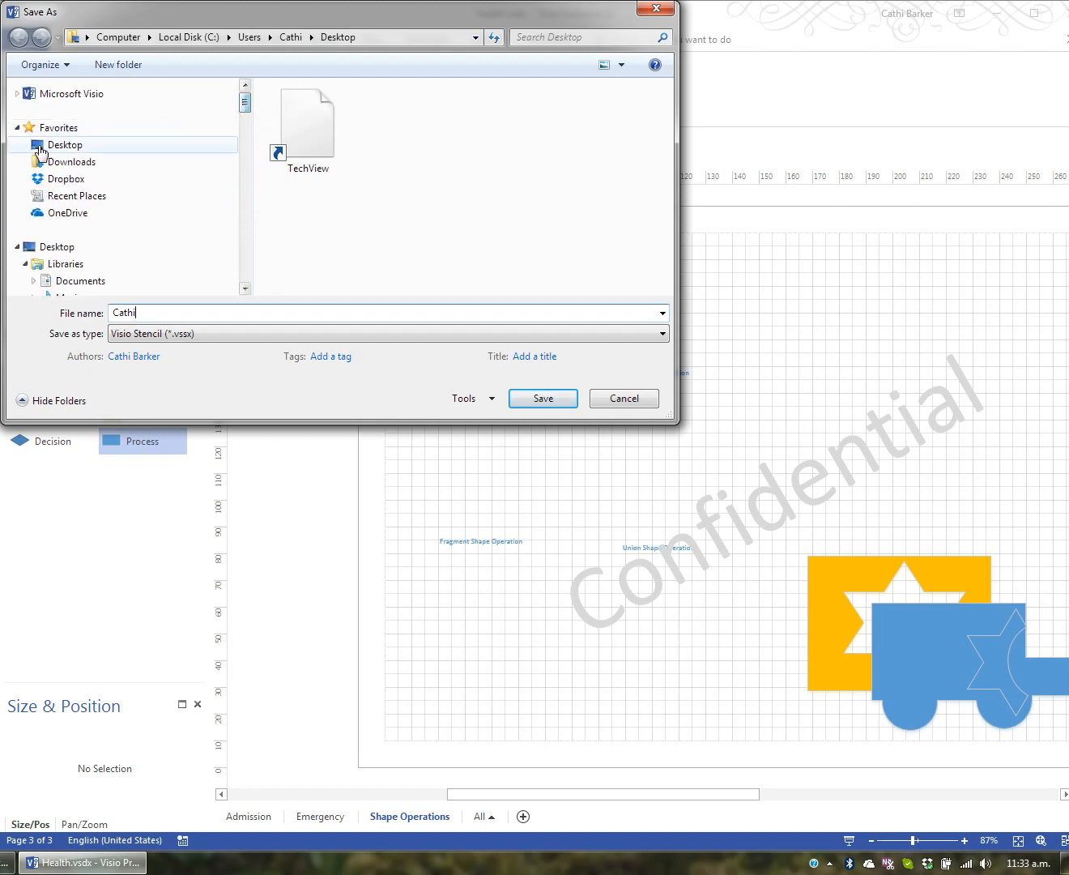
{"action": "left_click", "coordinate": [63, 147]}
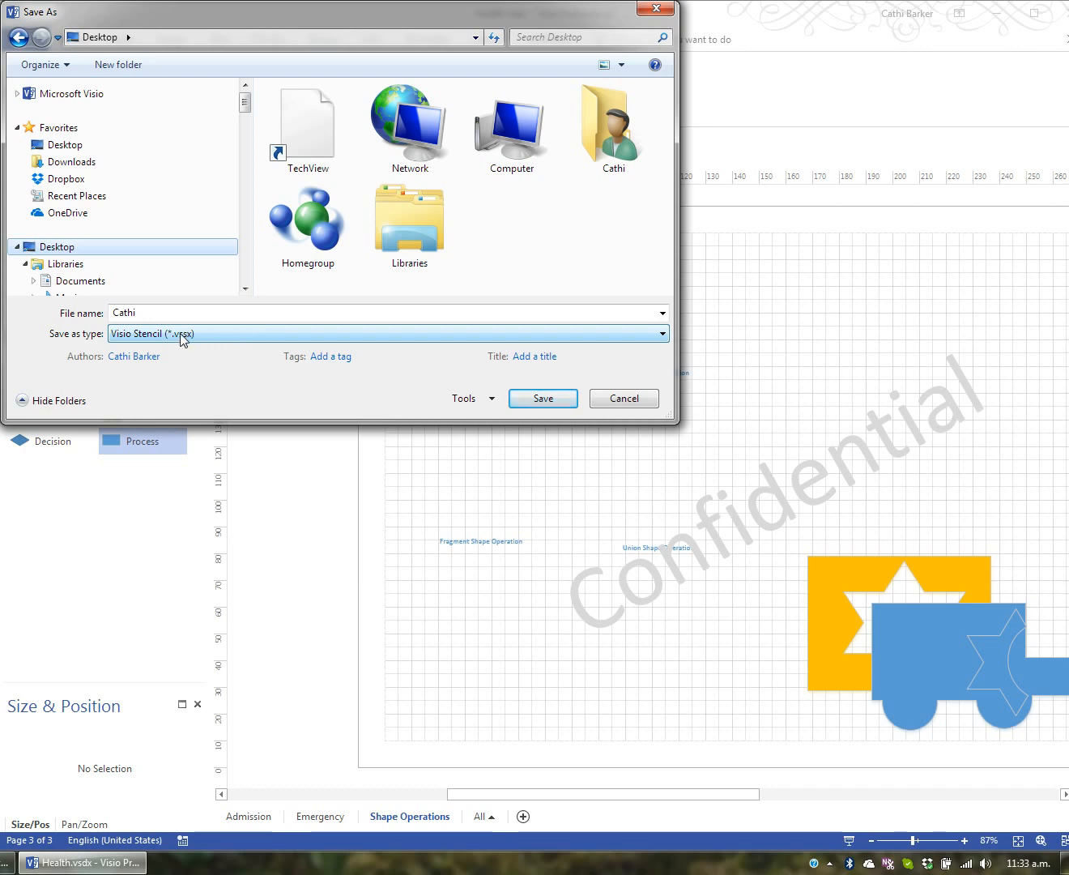
{"action": "left_click", "coordinate": [555, 400]}
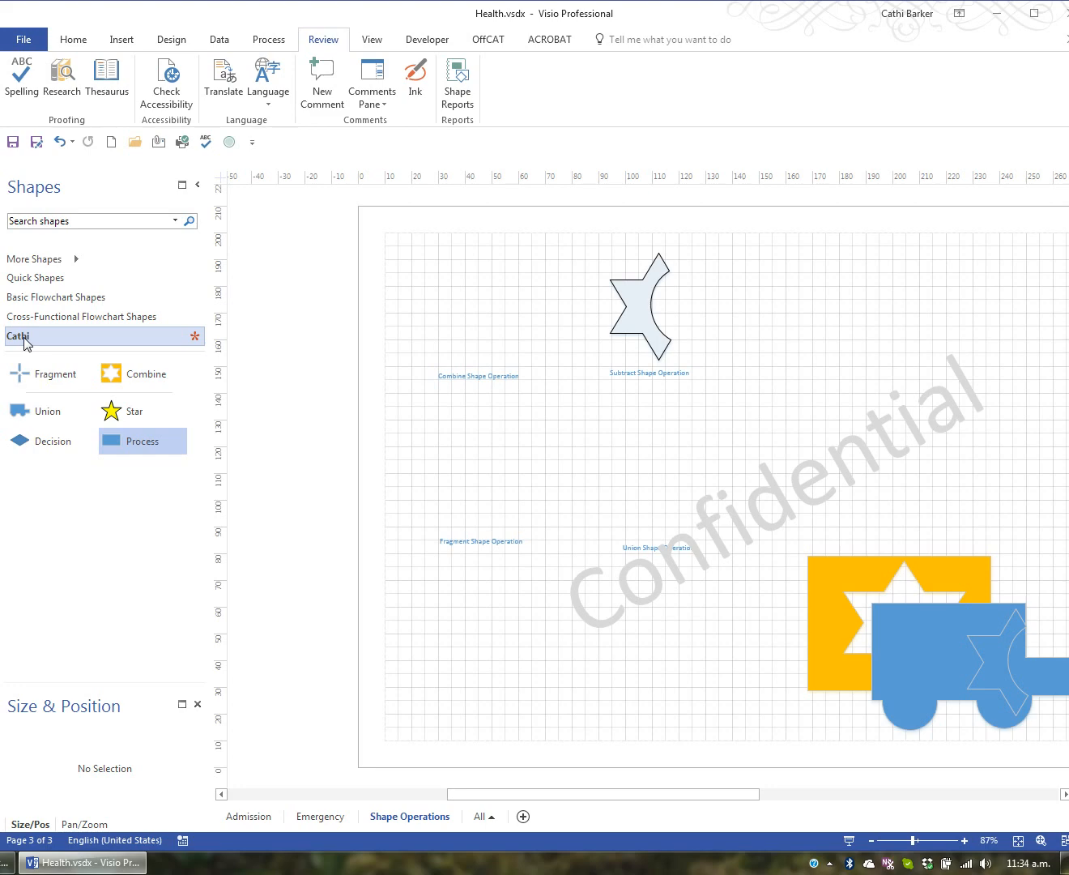
{"action": "right_click", "coordinate": [45, 338]}
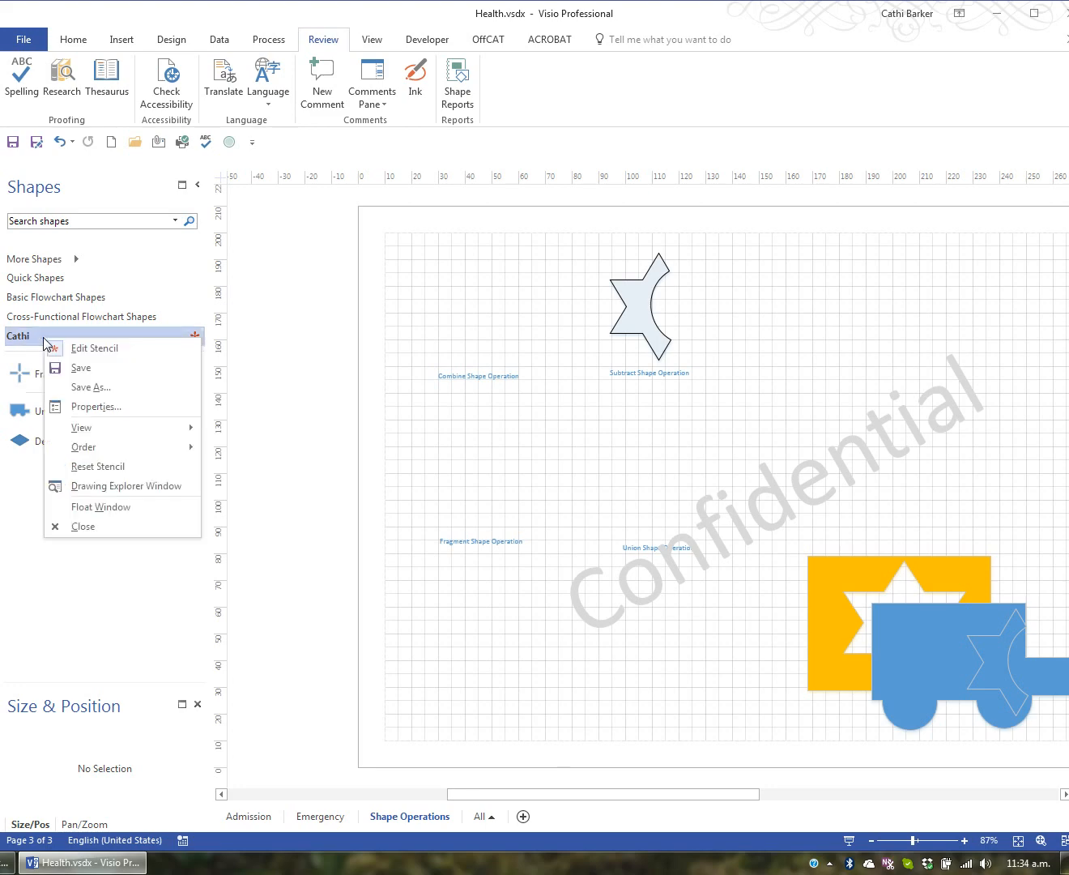
{"action": "left_click", "coordinate": [102, 524]}
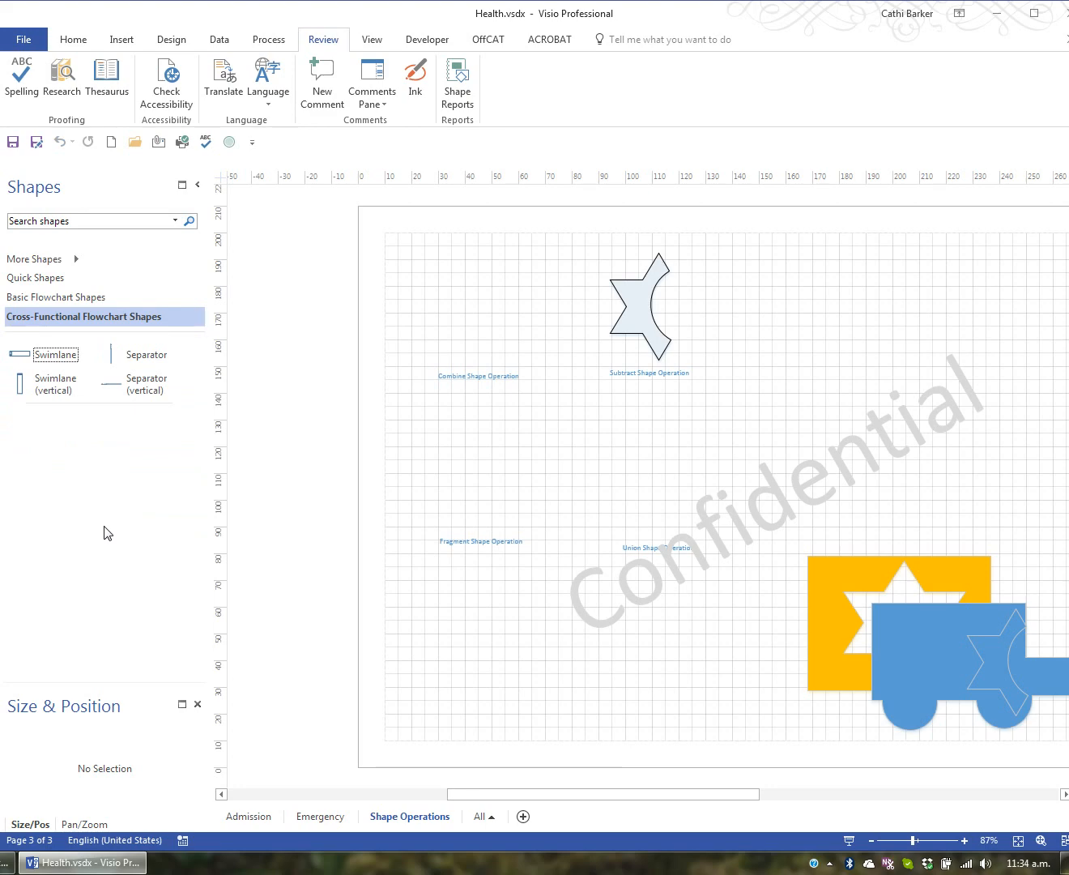
Open the saved custom .vssx stencil from the Desktop, and switch the displayed stencil to Cross-Functional Flowchart Shapes
{"action": "left_click", "coordinate": [73, 263]}
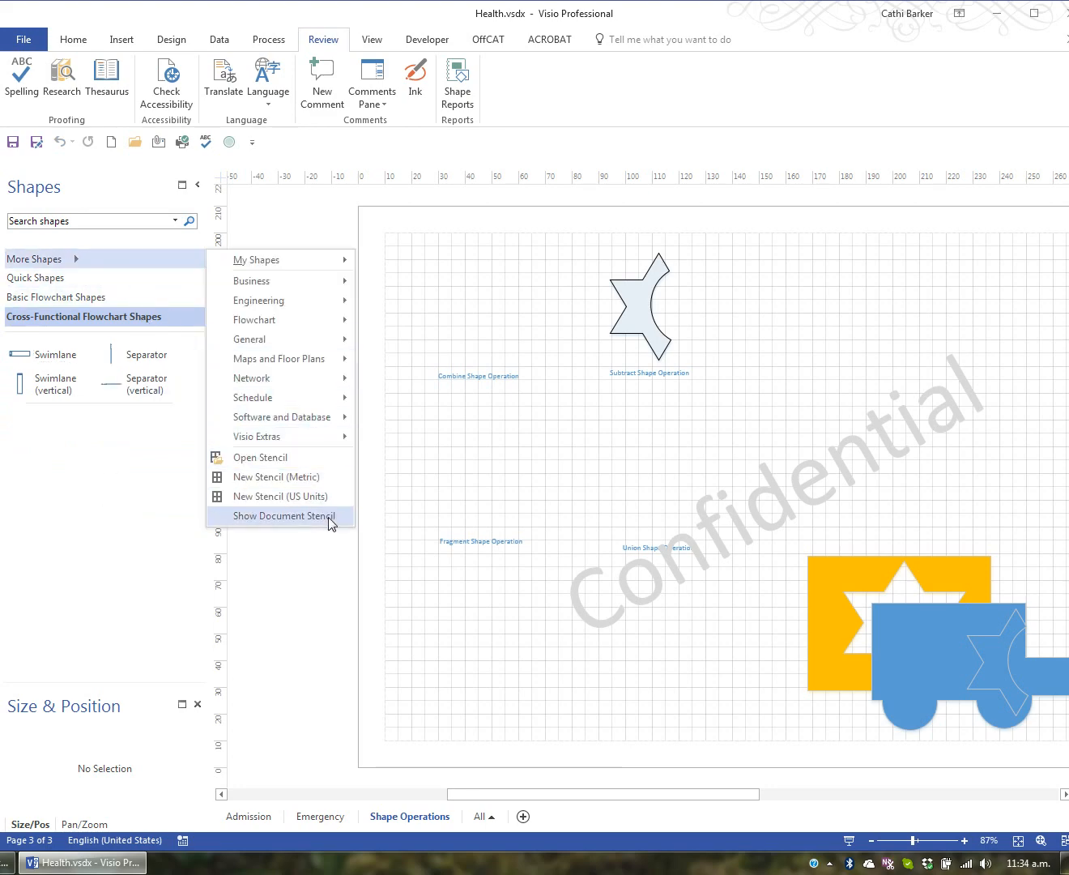
{"action": "left_click", "coordinate": [260, 457]}
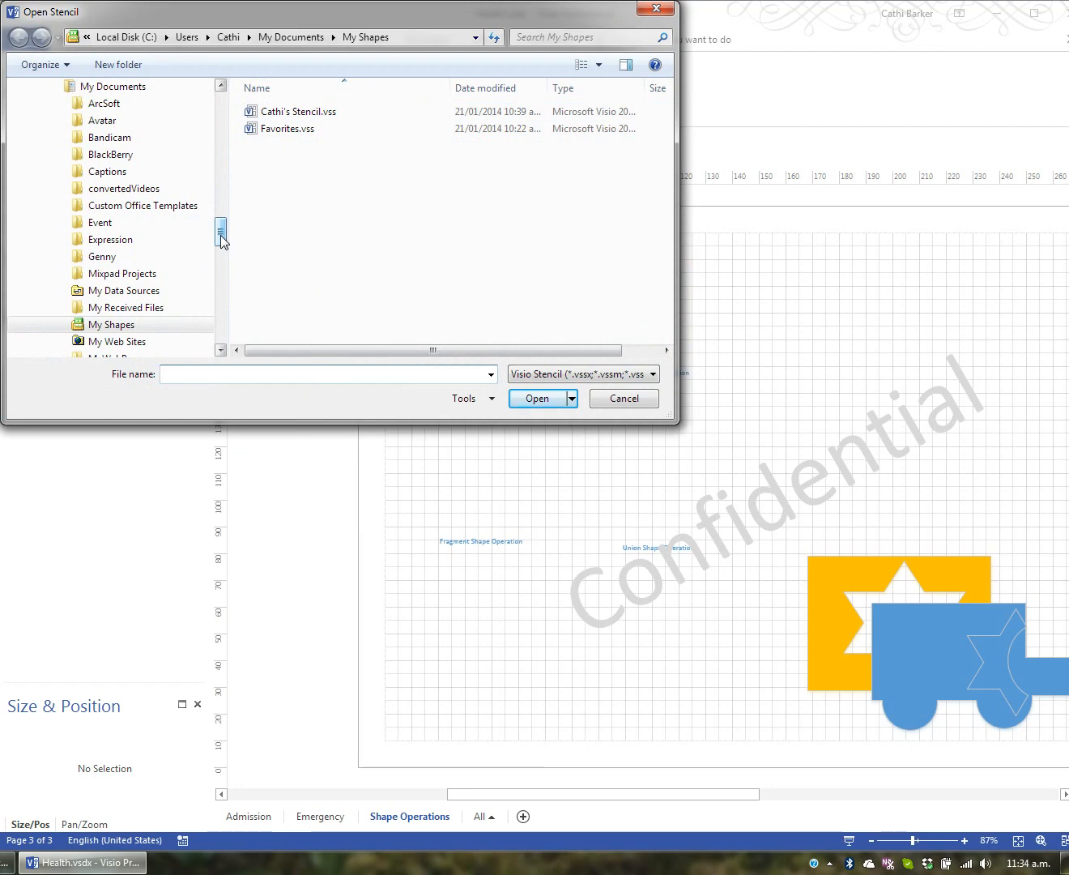
{"action": "left_click_drag", "start_coordinate": [221, 237], "coordinate": [212, 120]}
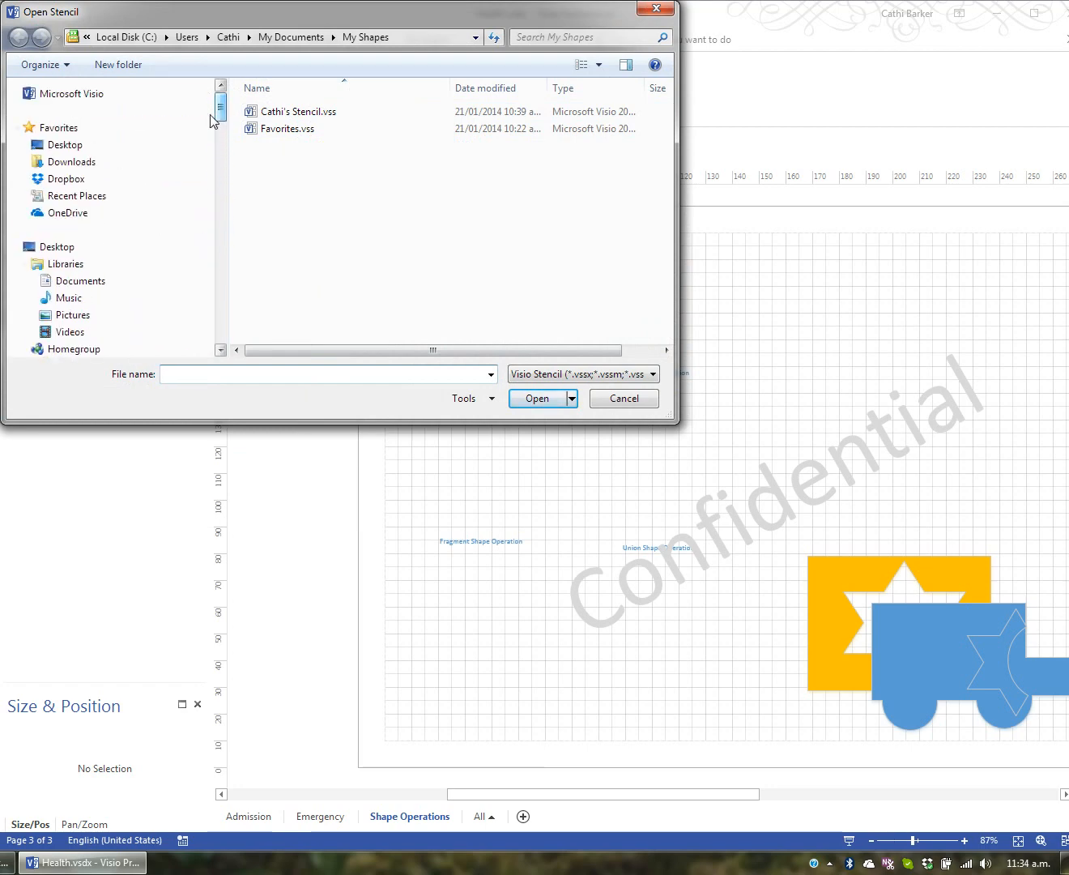
{"action": "left_click", "coordinate": [81, 147]}
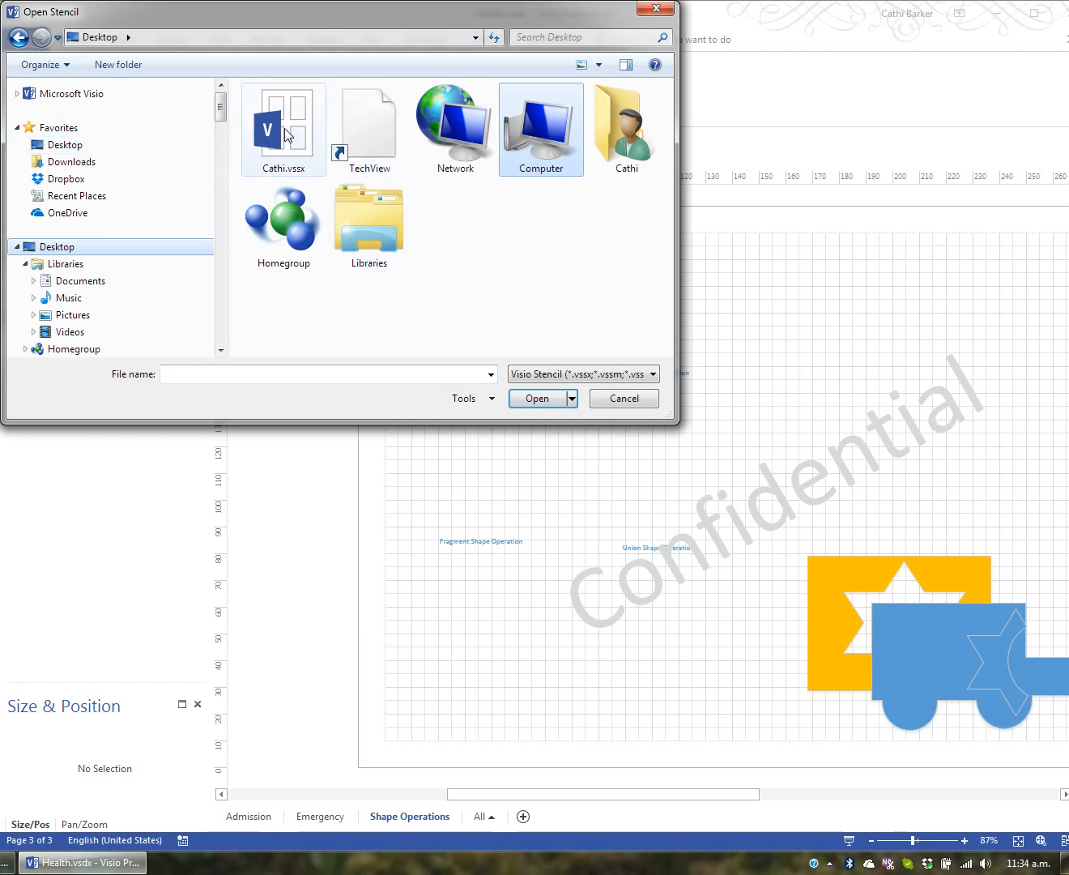
{"action": "left_click", "coordinate": [286, 131]}
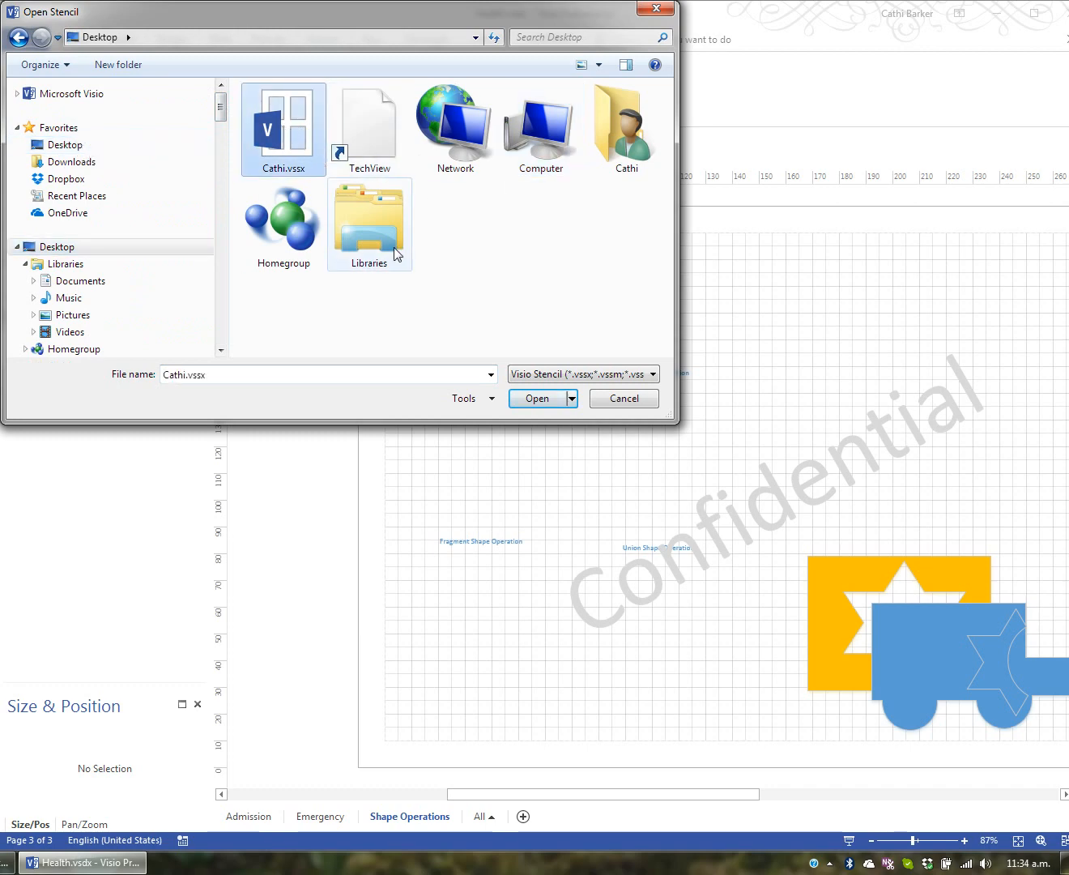
{"action": "left_click", "coordinate": [536, 398]}
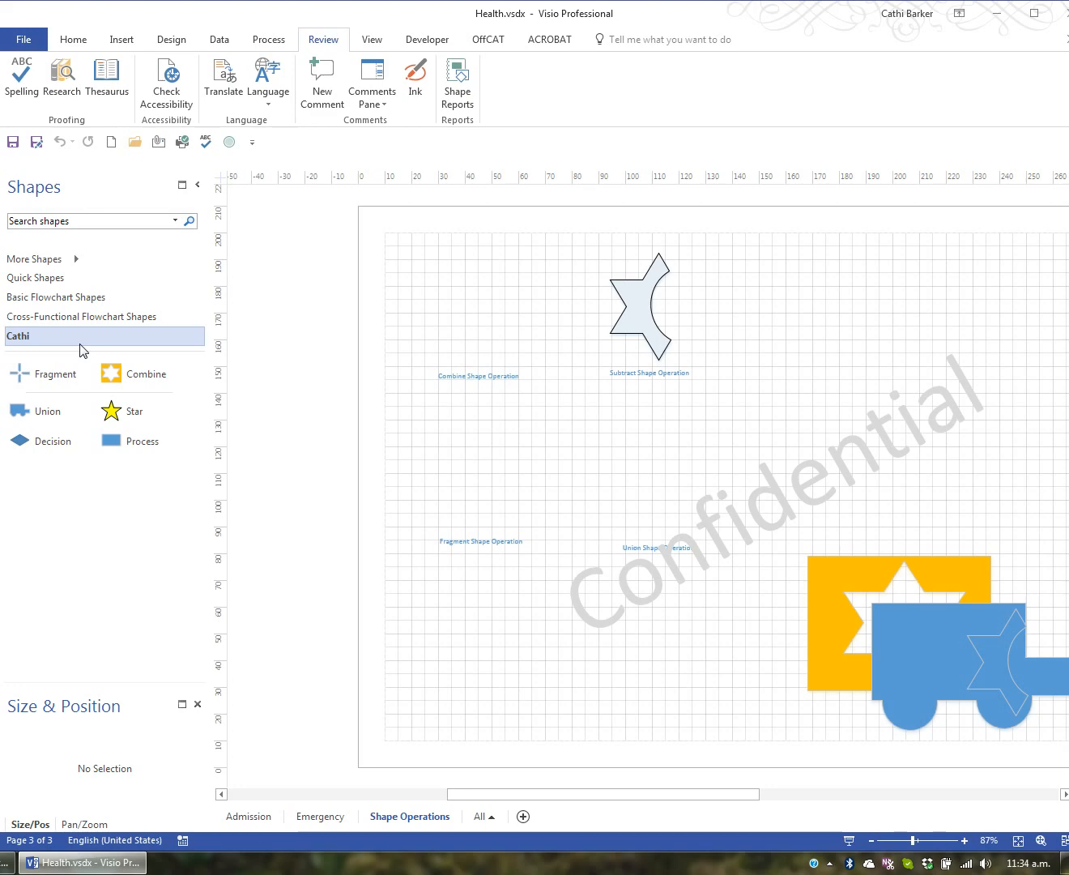
{"action": "left_click", "coordinate": [101, 316]}
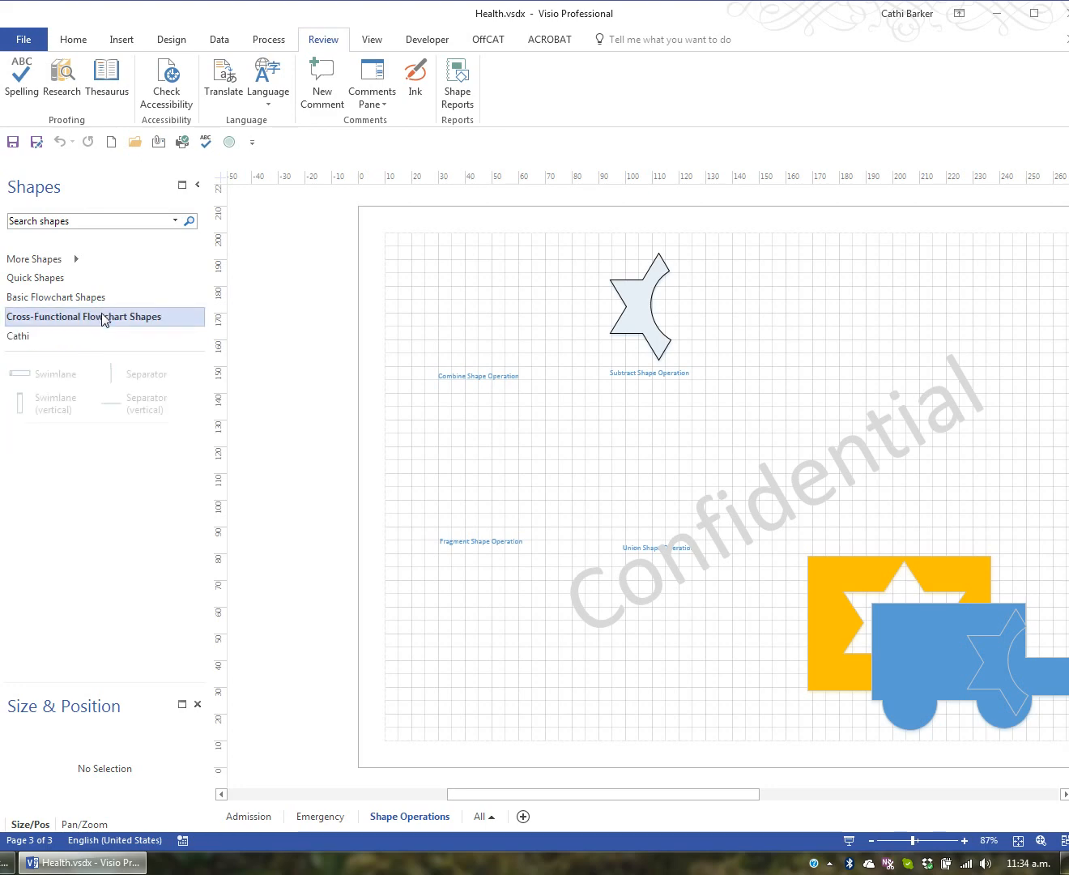